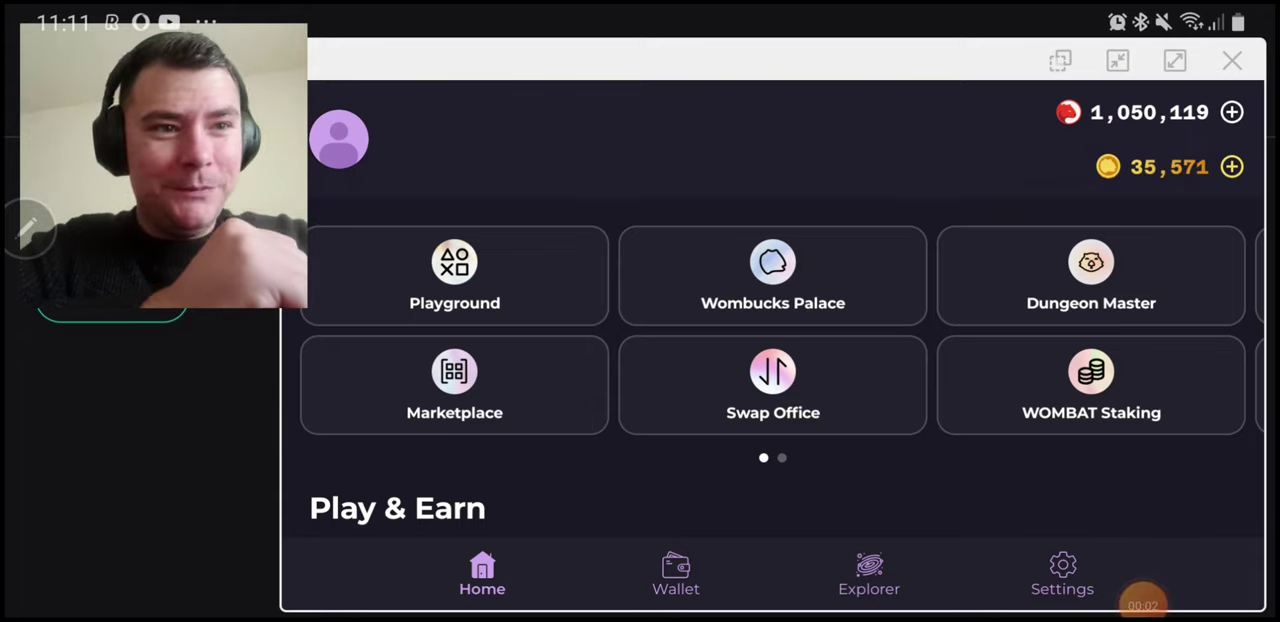
Launch Dungeon Master from its tile on the Wombat home screen.
{"action": "left_click", "coordinate": [1091, 276]}
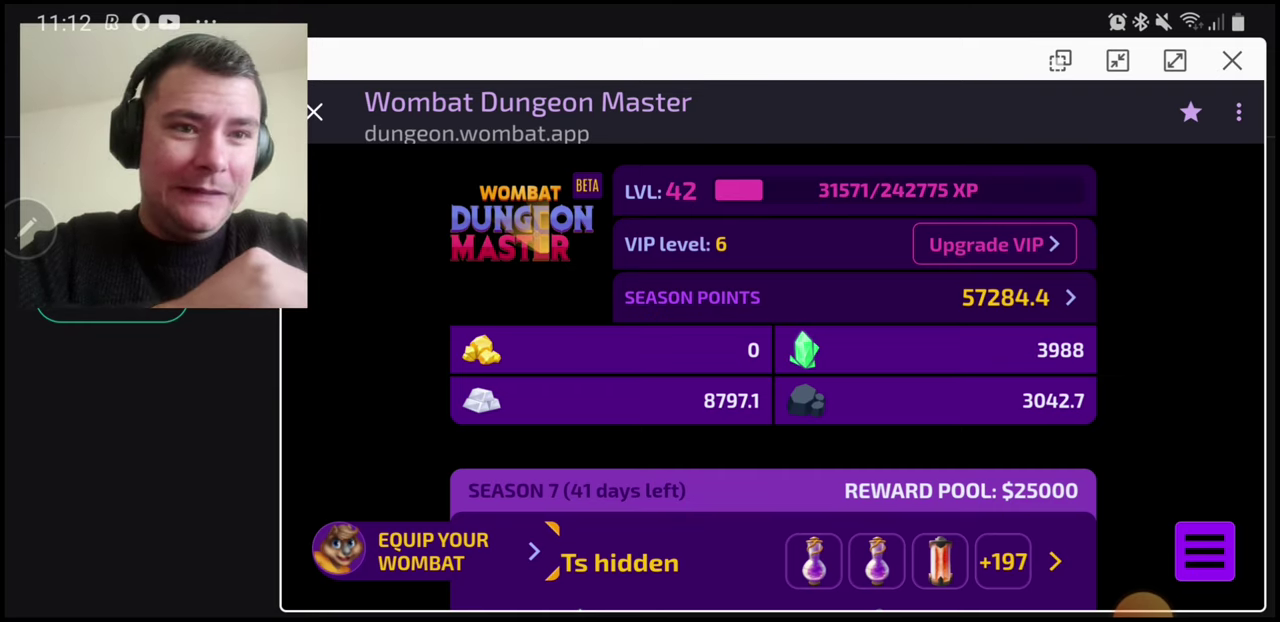
{"action": "scroll", "coordinate": [775, 400], "scroll_direction": "down", "scroll_amount": 1}
{"action": "scroll", "coordinate": [775, 400], "scroll_direction": "down", "scroll_amount": 3}
{"action": "scroll", "coordinate": [775, 400], "scroll_direction": "down", "scroll_amount": 3}
{"action": "scroll", "coordinate": [775, 400], "scroll_direction": "down", "scroll_amount": 1}
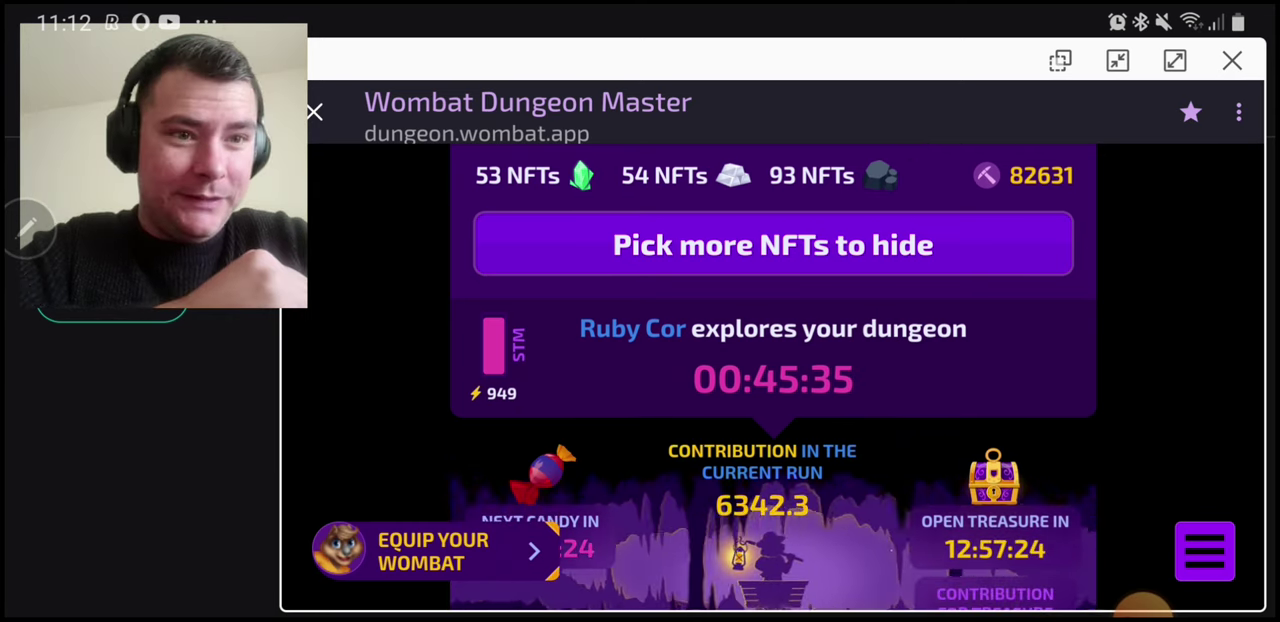
{"action": "scroll", "coordinate": [775, 400], "scroll_direction": "down", "scroll_amount": 1}
{"action": "scroll", "coordinate": [775, 400], "scroll_direction": "down", "scroll_amount": 2}
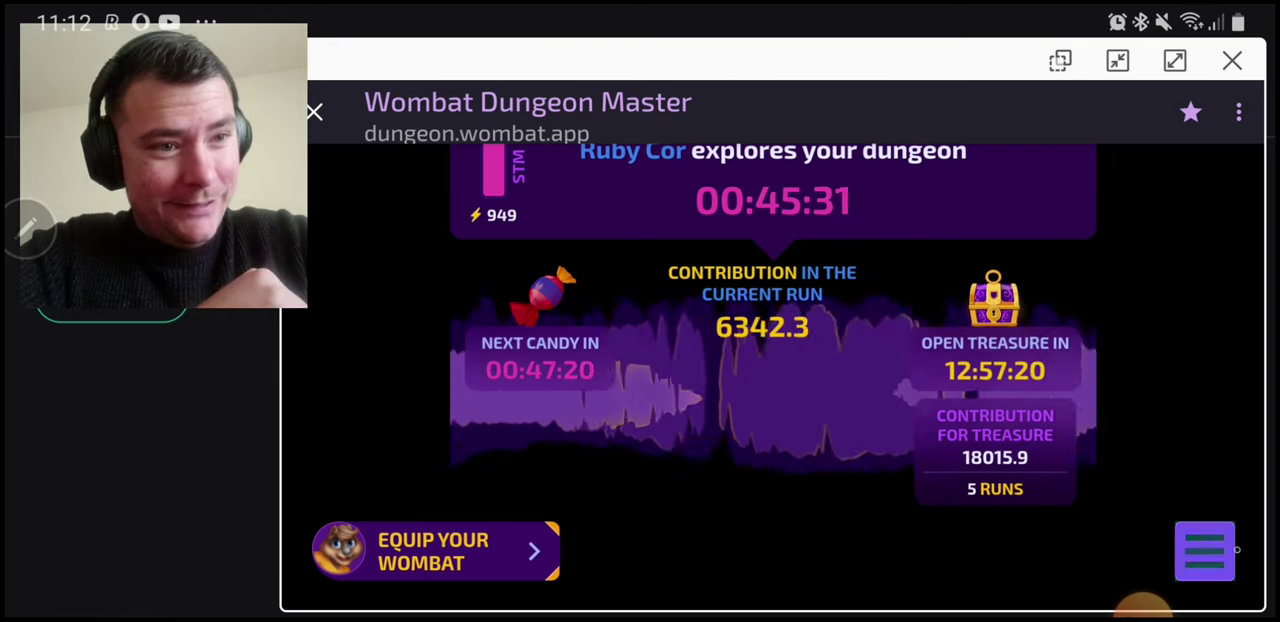
Go to the Packs page through the game's hamburger menu.
{"action": "left_click", "coordinate": [1205, 551]}
{"action": "left_click", "coordinate": [1090, 375]}
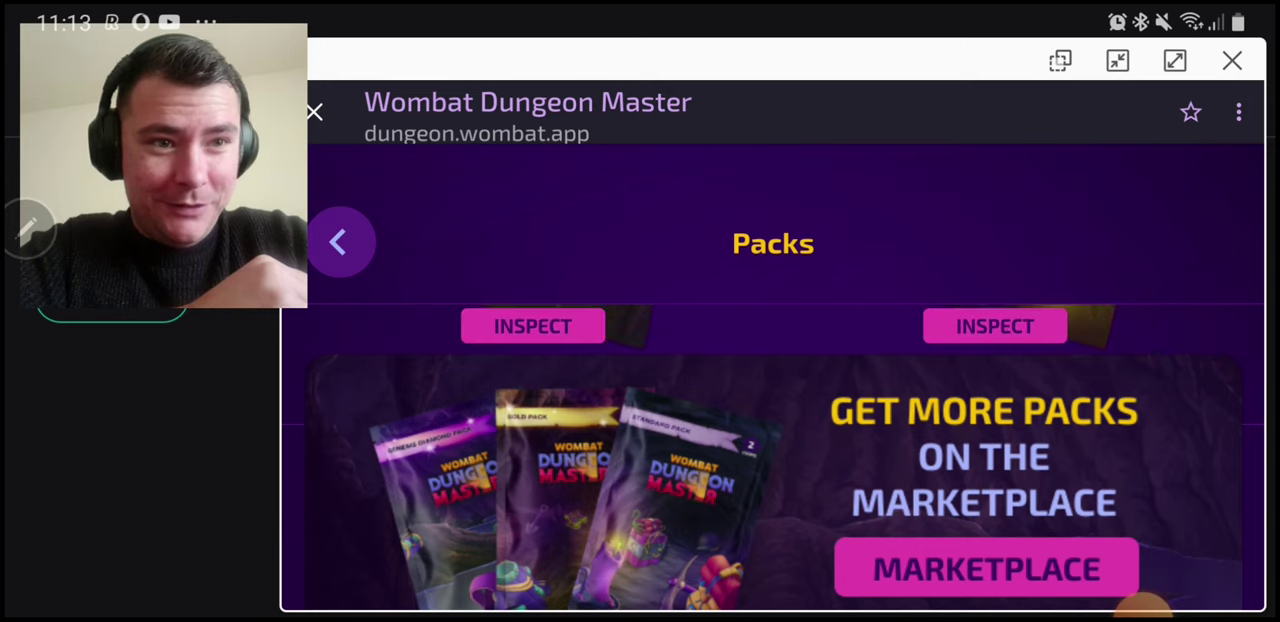
Inspect the Delta Dark Matter Pack on AtomicHub and scroll to its Unpack button.
{"action": "left_click", "coordinate": [995, 326]}
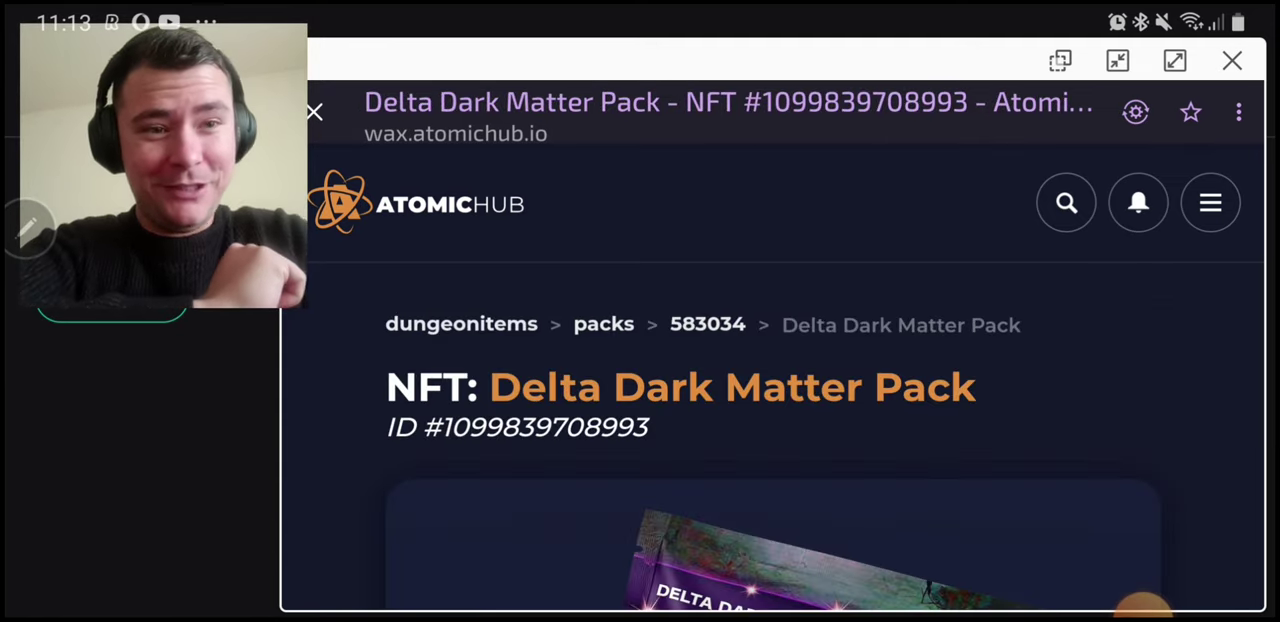
{"action": "scroll", "coordinate": [770, 450], "scroll_direction": "down", "scroll_amount": 3}
{"action": "scroll", "coordinate": [770, 430], "scroll_direction": "down", "scroll_amount": 5}
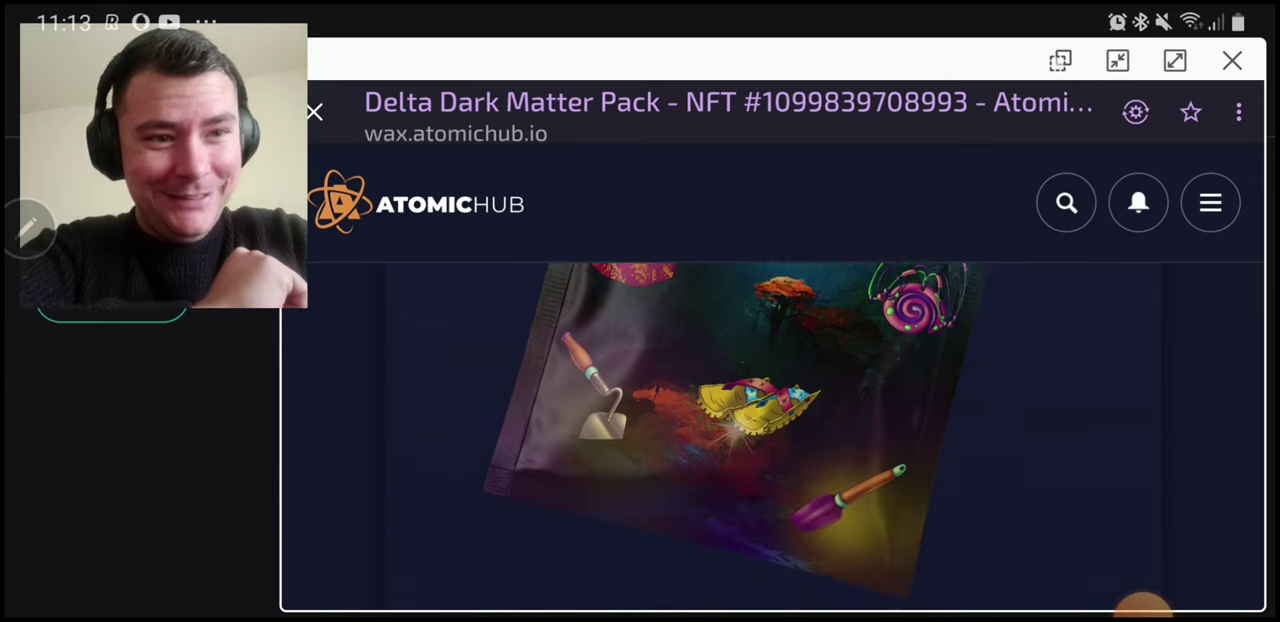
{"action": "left_click", "coordinate": [1143, 600]}
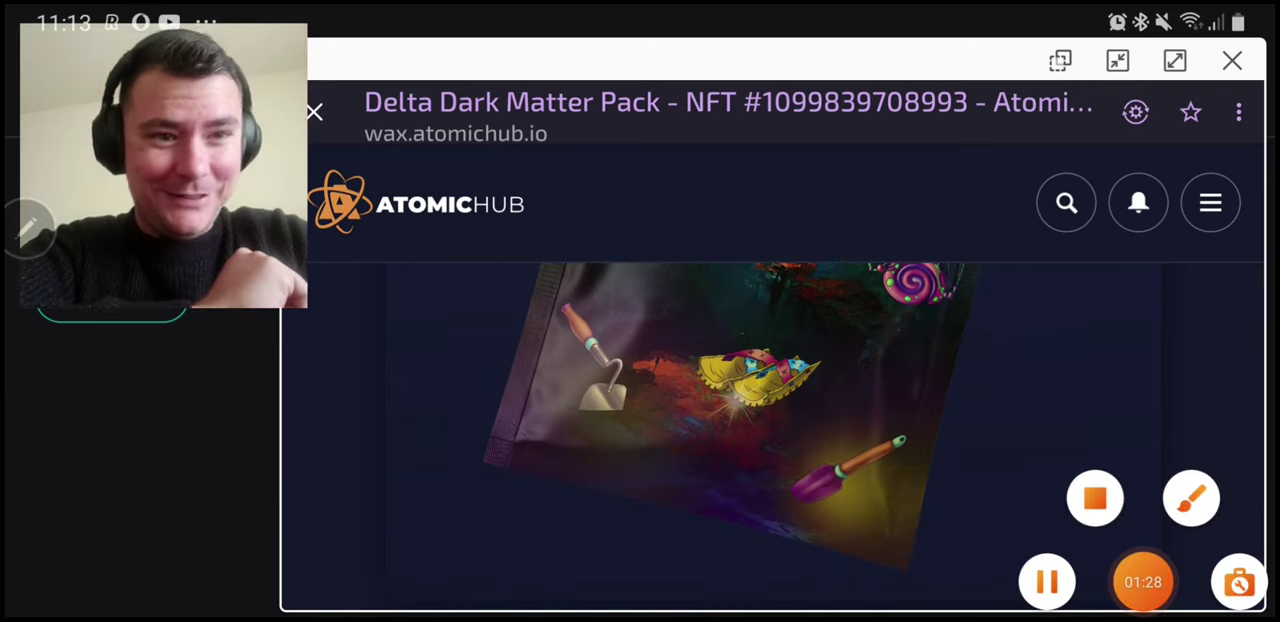
{"action": "left_click", "coordinate": [1143, 582]}
{"action": "scroll", "coordinate": [770, 430], "scroll_direction": "down", "scroll_amount": 5}
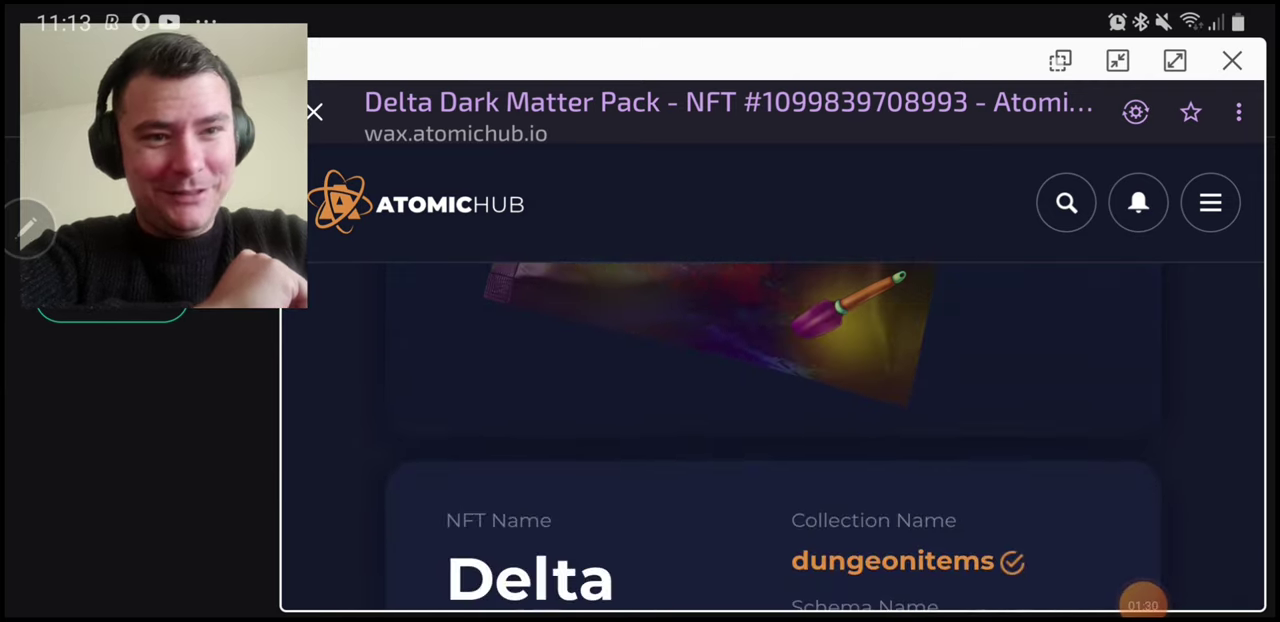
{"action": "scroll", "coordinate": [770, 430], "scroll_direction": "down", "scroll_amount": 5}
{"action": "scroll", "coordinate": [770, 430], "scroll_direction": "down", "scroll_amount": 5}
{"action": "scroll", "coordinate": [770, 430], "scroll_direction": "down", "scroll_amount": 2}
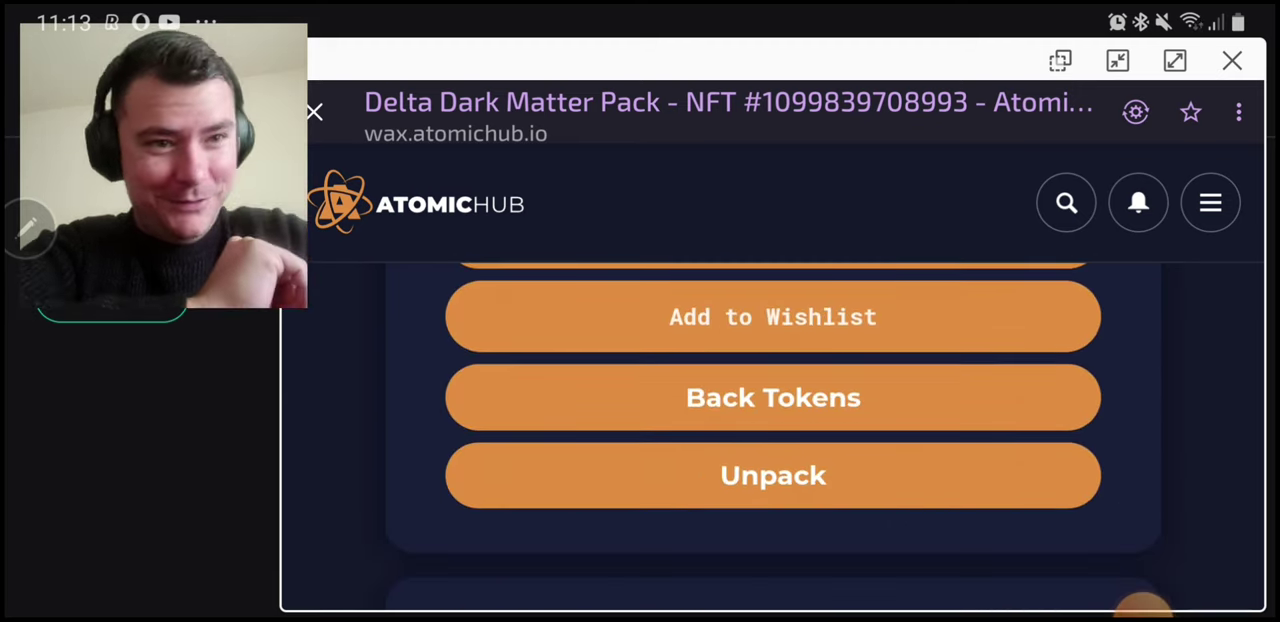
Start unpacking the Delta Dark Matter Pack, then reject the wallet transaction and dismiss the notice.
{"action": "left_click", "coordinate": [773, 475]}
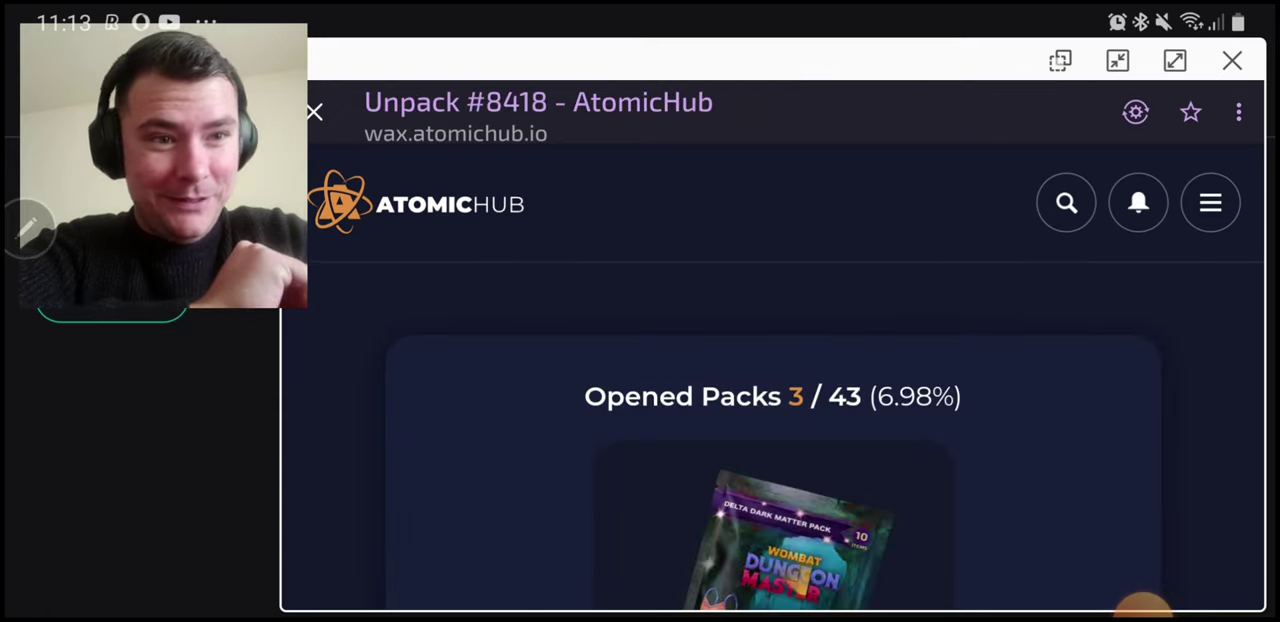
{"action": "scroll", "coordinate": [770, 430], "scroll_direction": "down", "scroll_amount": 3}
{"action": "scroll", "coordinate": [770, 430], "scroll_direction": "up", "scroll_amount": 2}
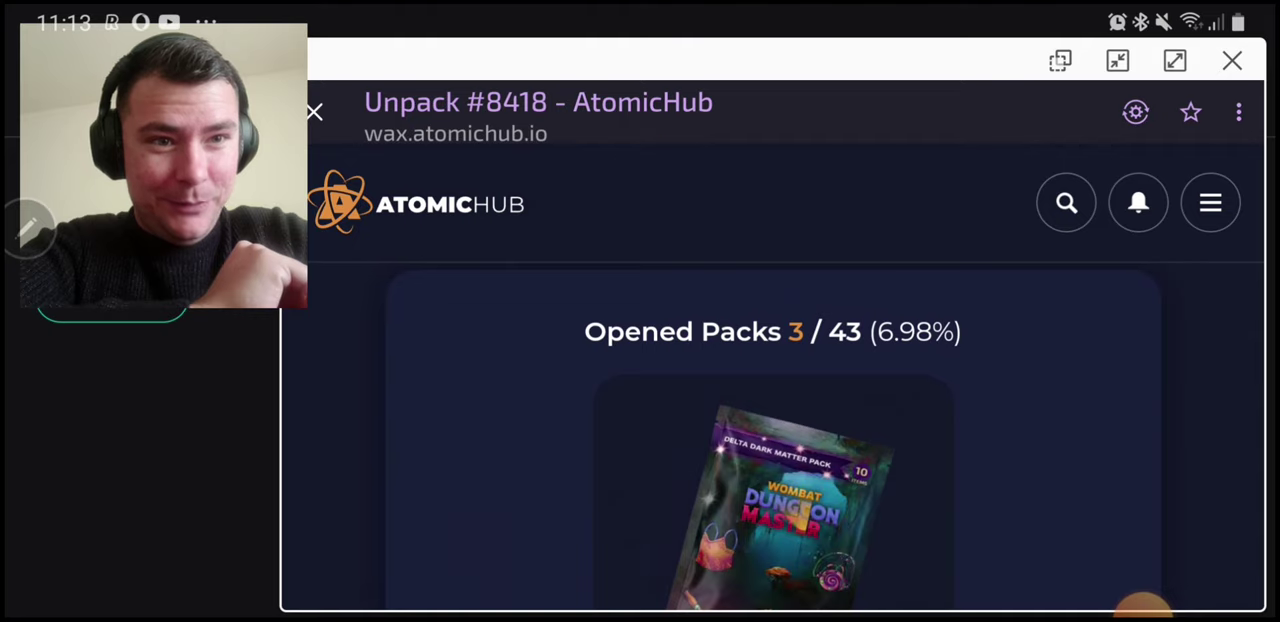
{"action": "scroll", "coordinate": [770, 430], "scroll_direction": "down", "scroll_amount": 5}
{"action": "scroll", "coordinate": [770, 430], "scroll_direction": "down", "scroll_amount": 5}
{"action": "scroll", "coordinate": [770, 430], "scroll_direction": "down", "scroll_amount": 5}
{"action": "scroll", "coordinate": [770, 430], "scroll_direction": "down", "scroll_amount": 3}
{"action": "scroll", "coordinate": [770, 430], "scroll_direction": "up", "scroll_amount": 2}
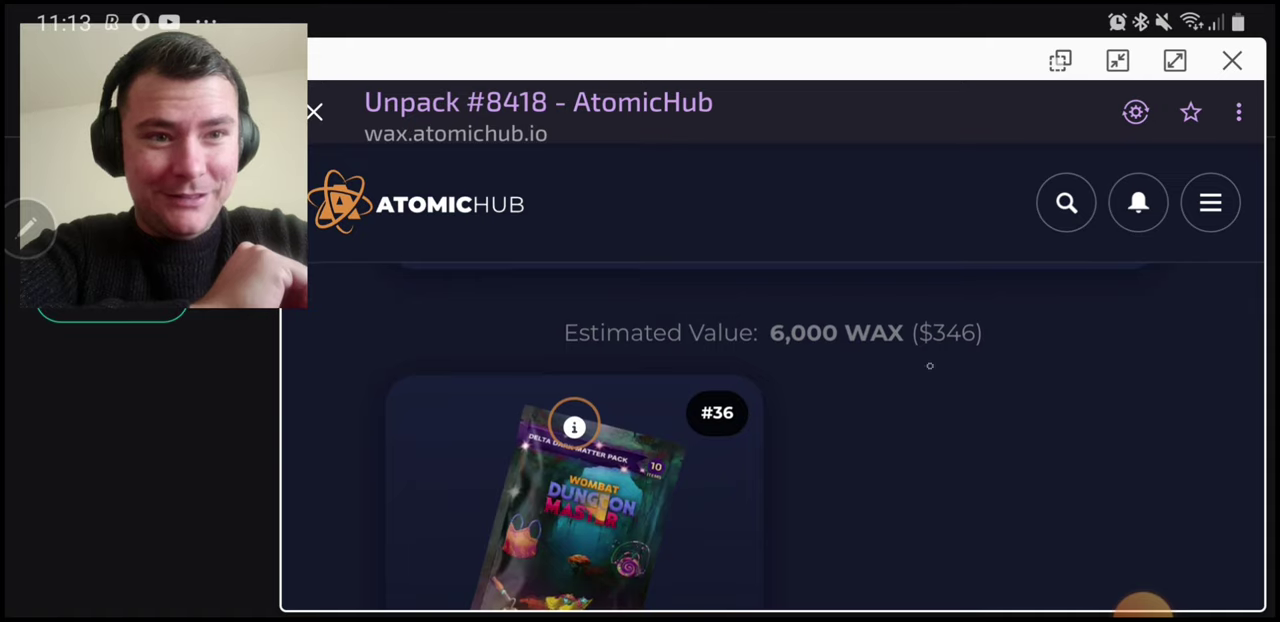
{"action": "scroll", "coordinate": [770, 430], "scroll_direction": "down", "scroll_amount": 3}
{"action": "scroll", "coordinate": [770, 430], "scroll_direction": "down", "scroll_amount": 2}
{"action": "left_click", "coordinate": [574, 524]}
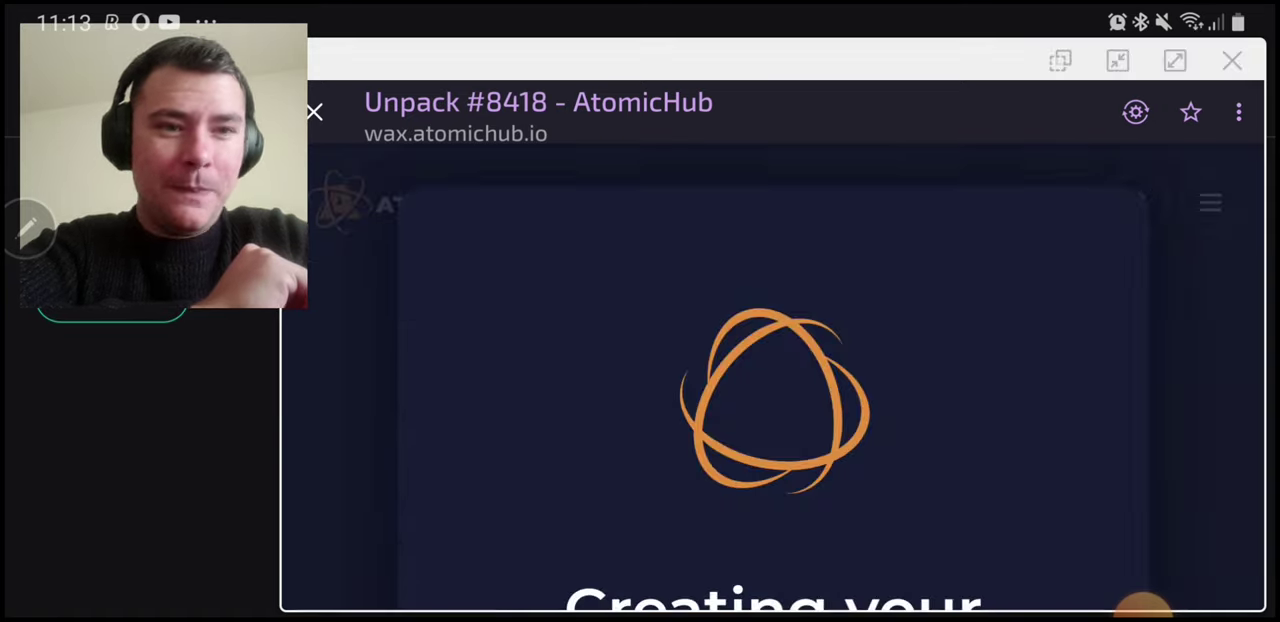
{"action": "left_click", "coordinate": [532, 573]}
{"action": "left_click", "coordinate": [770, 377]}
{"action": "scroll", "coordinate": [770, 430], "scroll_direction": "down", "scroll_amount": 3}
{"action": "scroll", "coordinate": [770, 430], "scroll_direction": "down", "scroll_amount": 3}
{"action": "scroll", "coordinate": [770, 430], "scroll_direction": "up", "scroll_amount": 2}
{"action": "scroll", "coordinate": [770, 430], "scroll_direction": "up", "scroll_amount": 3}
{"action": "scroll", "coordinate": [770, 430], "scroll_direction": "up", "scroll_amount": 3}
{"action": "scroll", "coordinate": [770, 430], "scroll_direction": "down", "scroll_amount": 2}
{"action": "scroll", "coordinate": [770, 430], "scroll_direction": "down", "scroll_amount": 8}
{"action": "scroll", "coordinate": [770, 430], "scroll_direction": "up", "scroll_amount": 2}
{"action": "scroll", "coordinate": [770, 430], "scroll_direction": "up", "scroll_amount": 3}
{"action": "scroll", "coordinate": [770, 430], "scroll_direction": "up", "scroll_amount": 2}
{"action": "scroll", "coordinate": [770, 430], "scroll_direction": "up", "scroll_amount": 3}
{"action": "scroll", "coordinate": [770, 430], "scroll_direction": "down", "scroll_amount": 4}
{"action": "scroll", "coordinate": [770, 430], "scroll_direction": "down", "scroll_amount": 4}
{"action": "scroll", "coordinate": [770, 430], "scroll_direction": "down", "scroll_amount": 4}
{"action": "scroll", "coordinate": [770, 430], "scroll_direction": "up", "scroll_amount": 3}
{"action": "scroll", "coordinate": [770, 430], "scroll_direction": "up", "scroll_amount": 5}
{"action": "scroll", "coordinate": [770, 430], "scroll_direction": "up", "scroll_amount": 2}
{"action": "scroll", "coordinate": [770, 430], "scroll_direction": "down", "scroll_amount": 4}
{"action": "scroll", "coordinate": [770, 430], "scroll_direction": "down", "scroll_amount": 3}
{"action": "scroll", "coordinate": [770, 430], "scroll_direction": "up", "scroll_amount": 1}
{"action": "scroll", "coordinate": [770, 430], "scroll_direction": "up", "scroll_amount": 1}
{"action": "scroll", "coordinate": [770, 430], "scroll_direction": "up", "scroll_amount": 1}
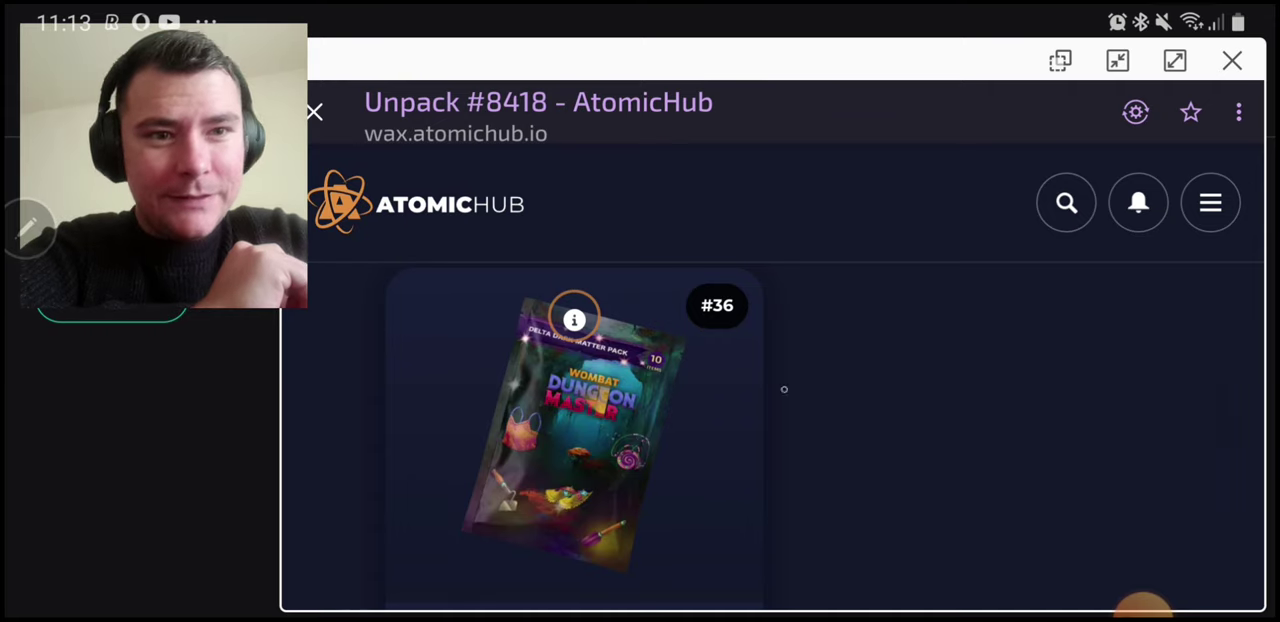
{"action": "scroll", "coordinate": [770, 430], "scroll_direction": "down", "scroll_amount": 5}
{"action": "left_click_drag", "start_coordinate": [320, 300], "coordinate": [900, 560]}
{"action": "scroll", "coordinate": [770, 430], "scroll_direction": "down", "scroll_amount": 5}
{"action": "left_click", "coordinate": [1001, 420]}
{"action": "scroll", "coordinate": [1000, 420], "scroll_direction": "up", "scroll_amount": 2}
{"action": "scroll", "coordinate": [1000, 420], "scroll_direction": "down", "scroll_amount": 6}
{"action": "scroll", "coordinate": [1000, 420], "scroll_direction": "down", "scroll_amount": 5}
{"action": "scroll", "coordinate": [1065, 412], "scroll_direction": "up", "scroll_amount": 6}
{"action": "scroll", "coordinate": [1065, 380], "scroll_direction": "up", "scroll_amount": 3}
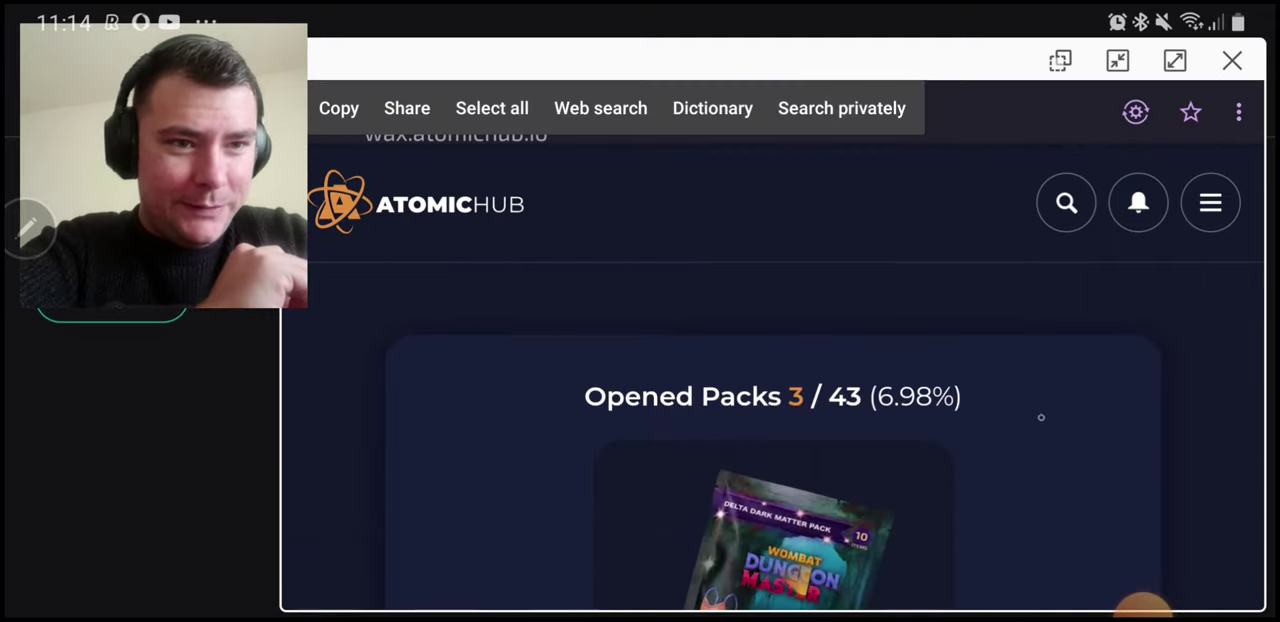
{"action": "scroll", "coordinate": [1058, 324], "scroll_direction": "down", "scroll_amount": 2}
{"action": "scroll", "coordinate": [1058, 324], "scroll_direction": "down", "scroll_amount": 4}
{"action": "scroll", "coordinate": [1058, 324], "scroll_direction": "down", "scroll_amount": 3}
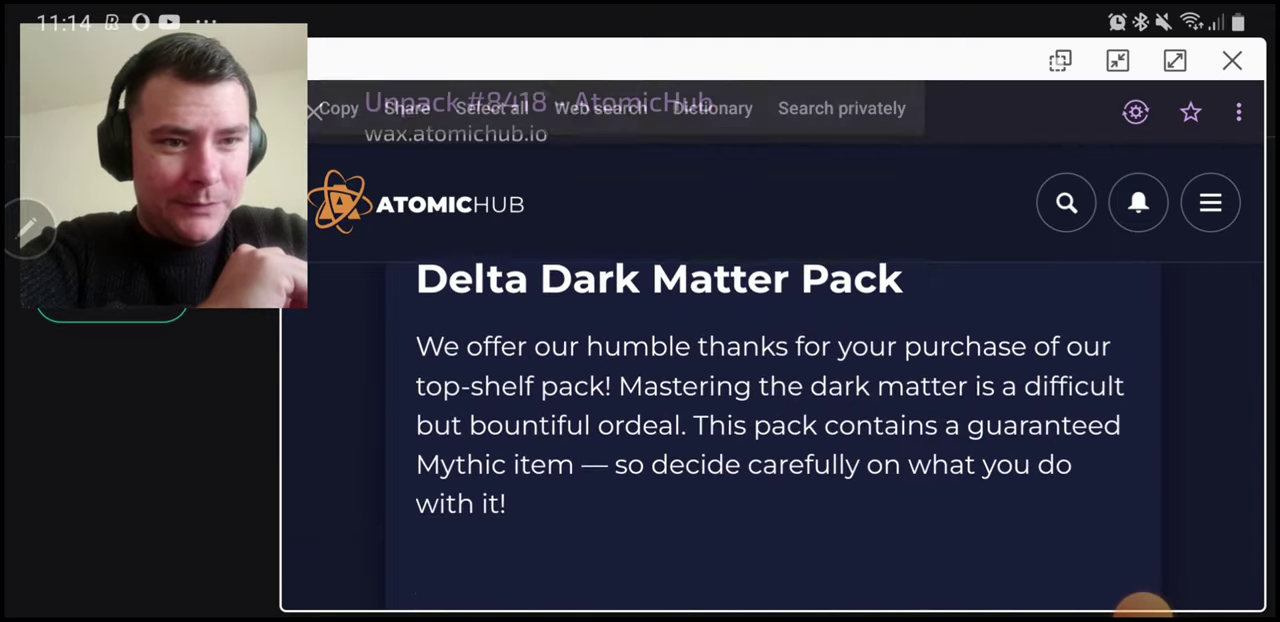
{"action": "scroll", "coordinate": [1058, 324], "scroll_direction": "down", "scroll_amount": 3}
{"action": "scroll", "coordinate": [1058, 324], "scroll_direction": "down", "scroll_amount": 3}
{"action": "scroll", "coordinate": [1058, 324], "scroll_direction": "down", "scroll_amount": 3}
{"action": "scroll", "coordinate": [1058, 324], "scroll_direction": "down", "scroll_amount": 3}
Unpack and open the Delta Dark Matter Pack, confirming both wallet transactions.
{"action": "left_click", "coordinate": [659, 526]}
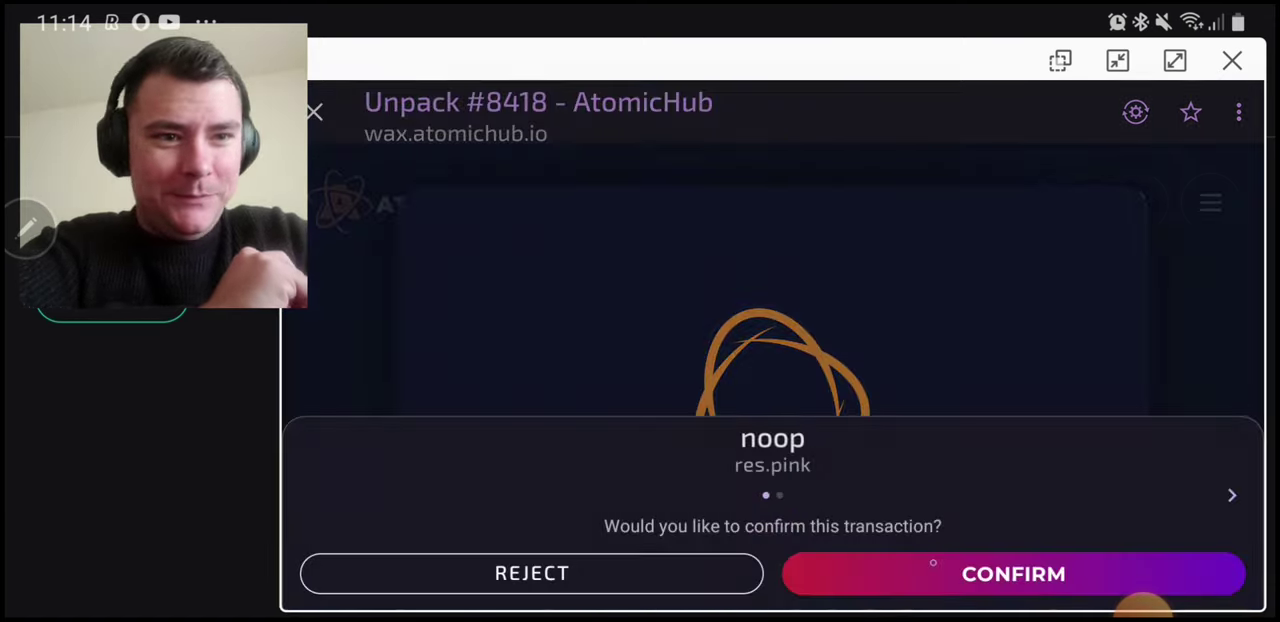
{"action": "left_click", "coordinate": [818, 574]}
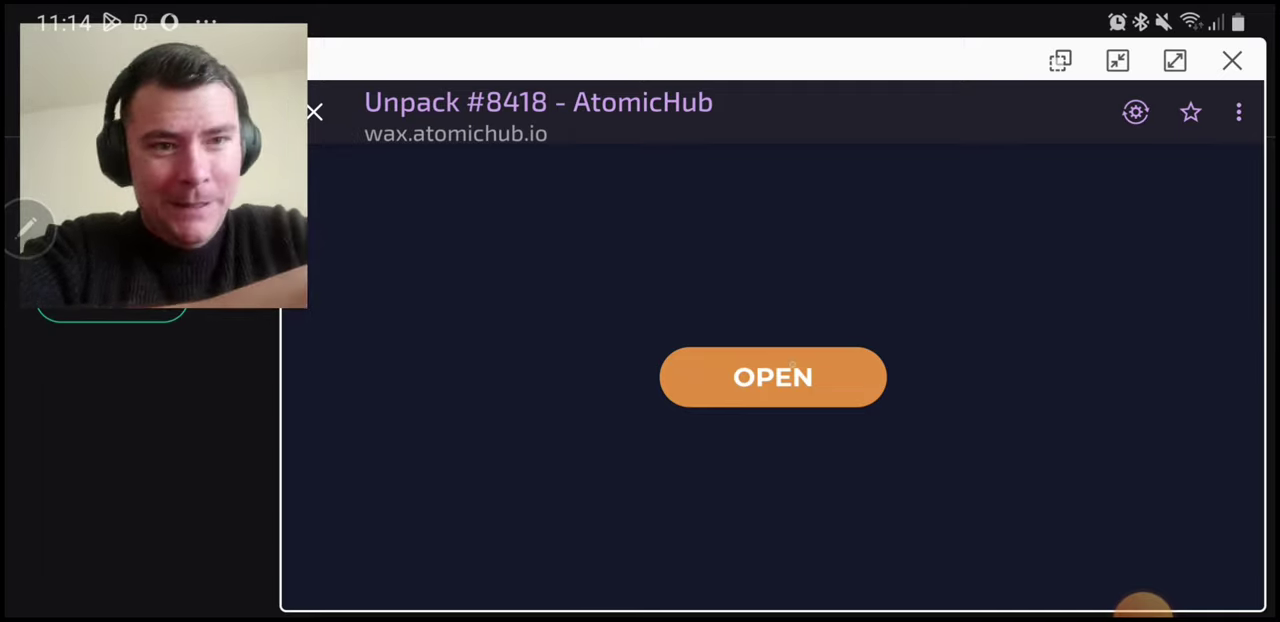
{"action": "left_click", "coordinate": [773, 377]}
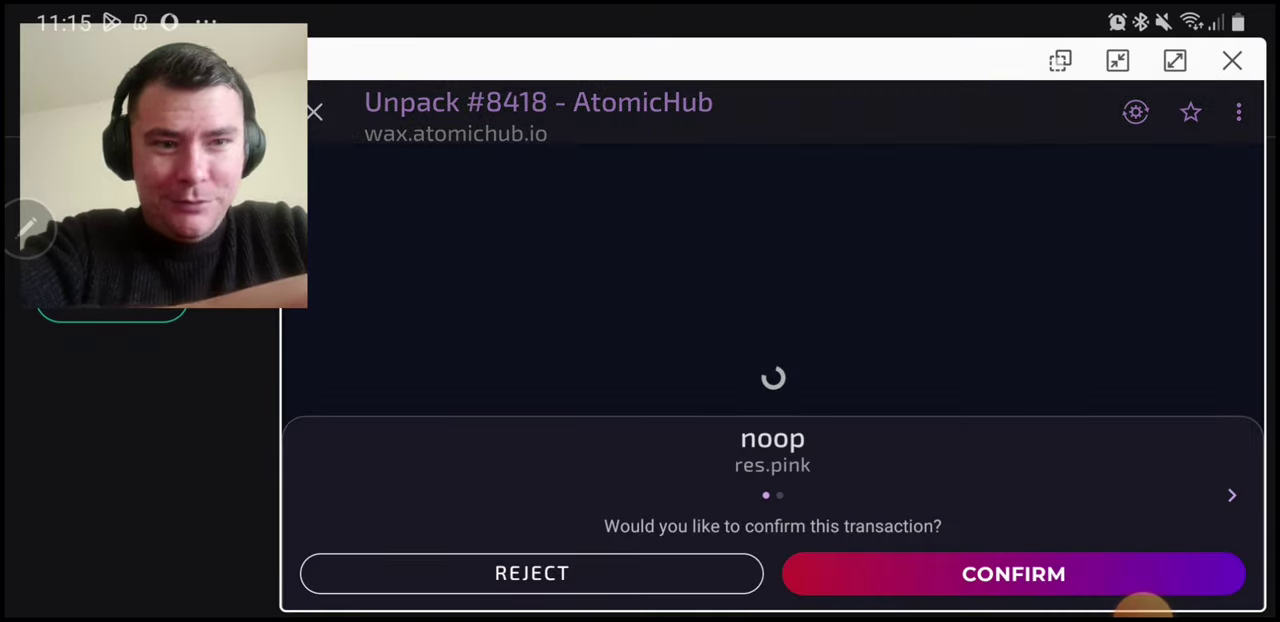
{"action": "left_click", "coordinate": [1013, 573]}
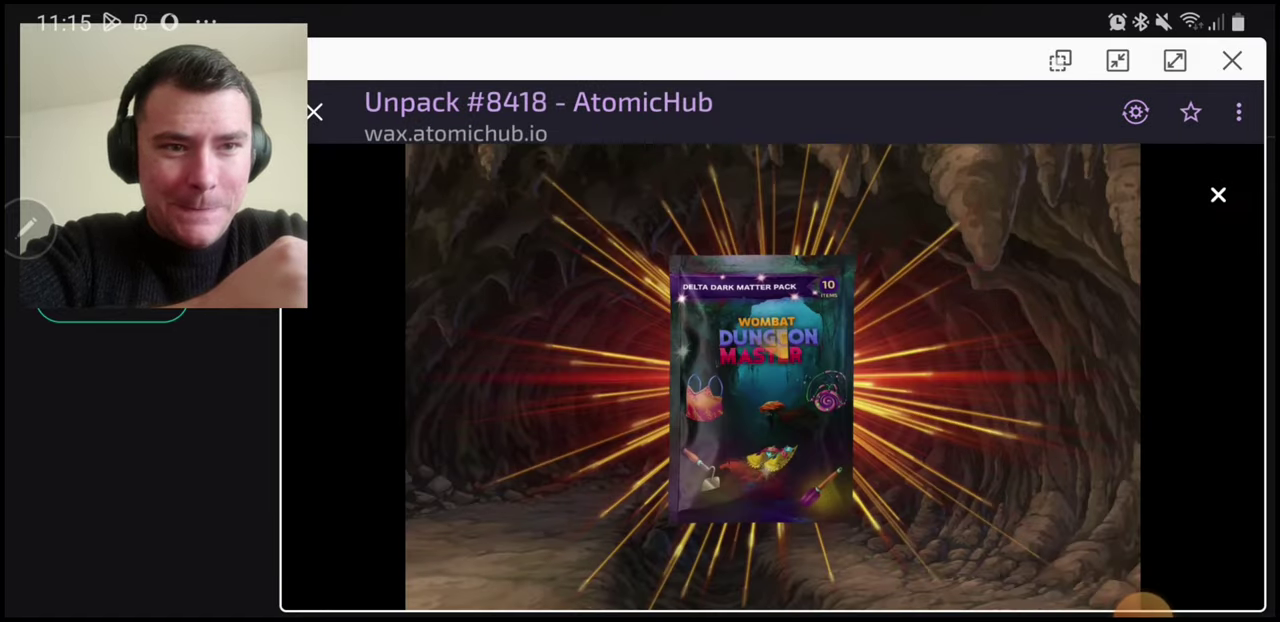
Lower the device volume while the cave reveal animation plays.
{"action": "key", "text": "XF86AudioLowerVolume"}
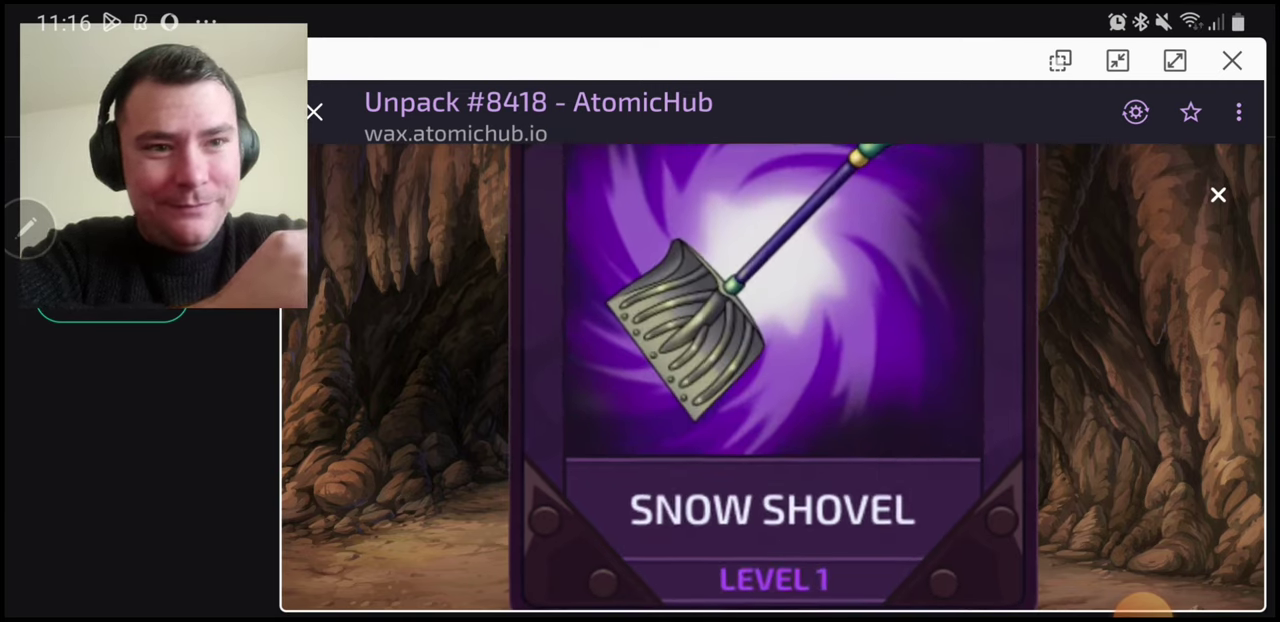
Close the item reveal and go back to the pack's NFT page.
{"action": "left_click", "coordinate": [772, 377]}
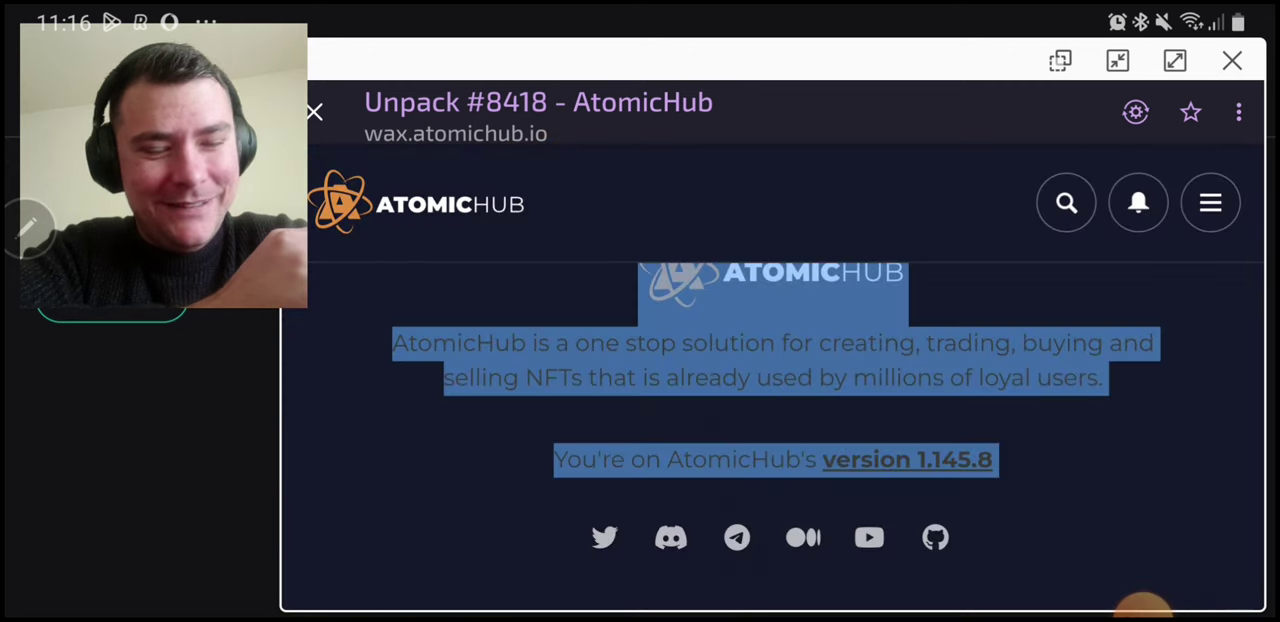
{"action": "scroll", "coordinate": [624, 341], "scroll_direction": "up", "scroll_amount": 8}
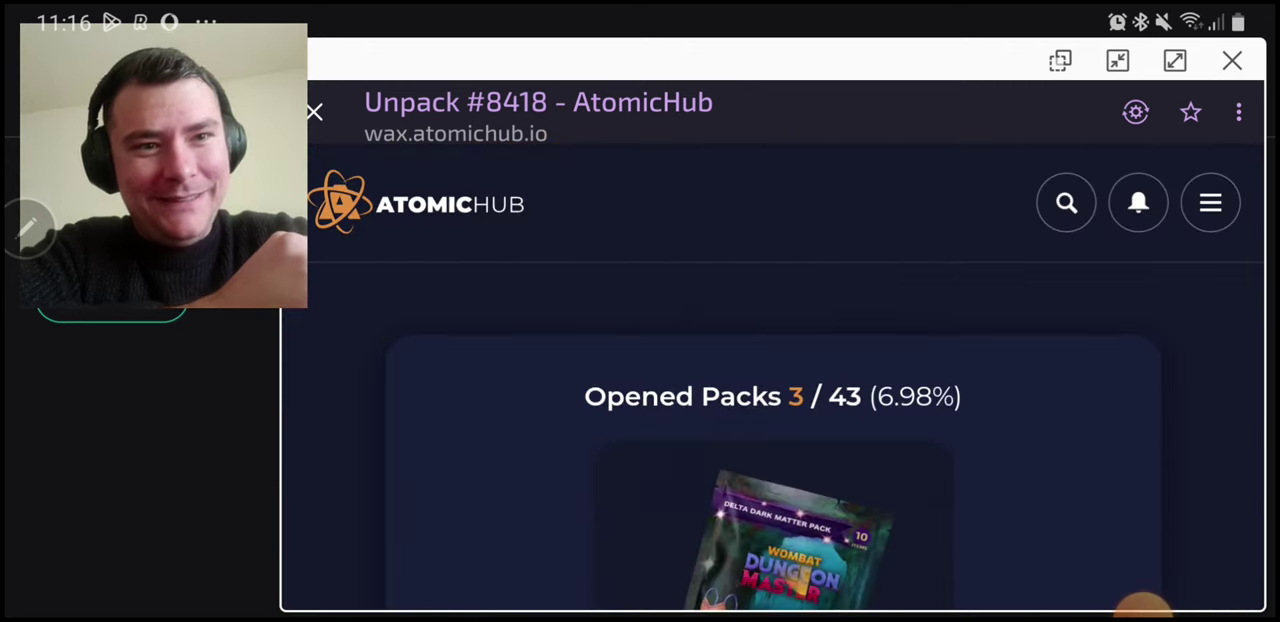
{"action": "key", "text": "alt+Left"}
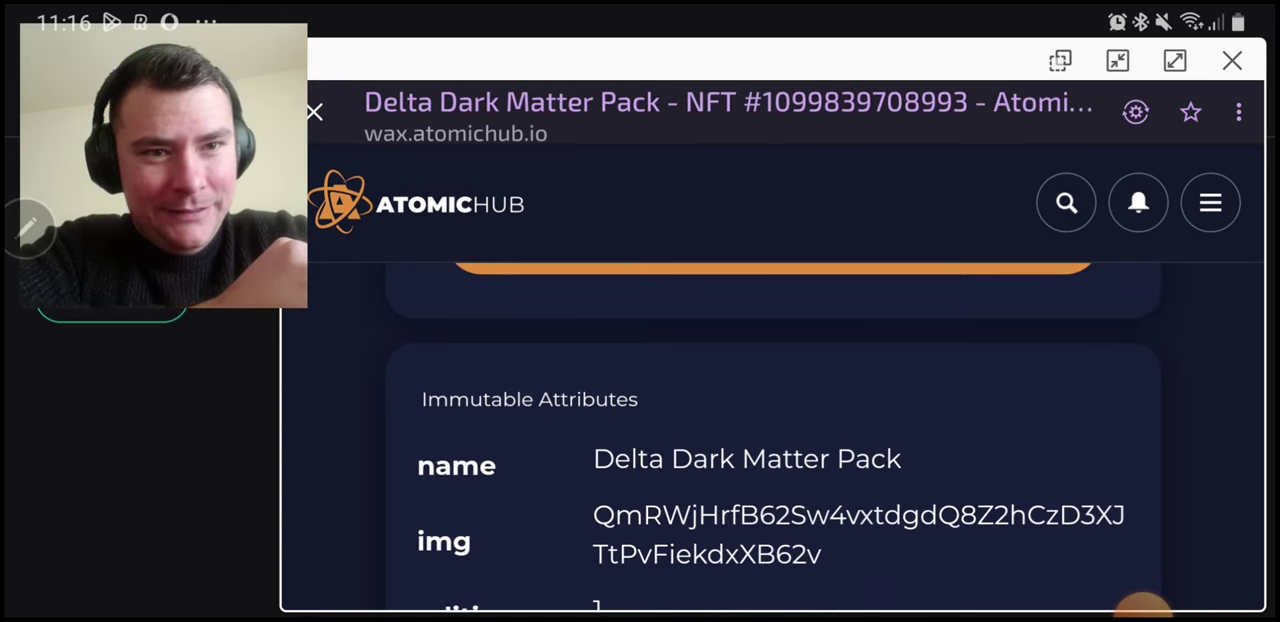
{"action": "scroll", "coordinate": [772, 430], "scroll_direction": "up", "scroll_amount": 8}
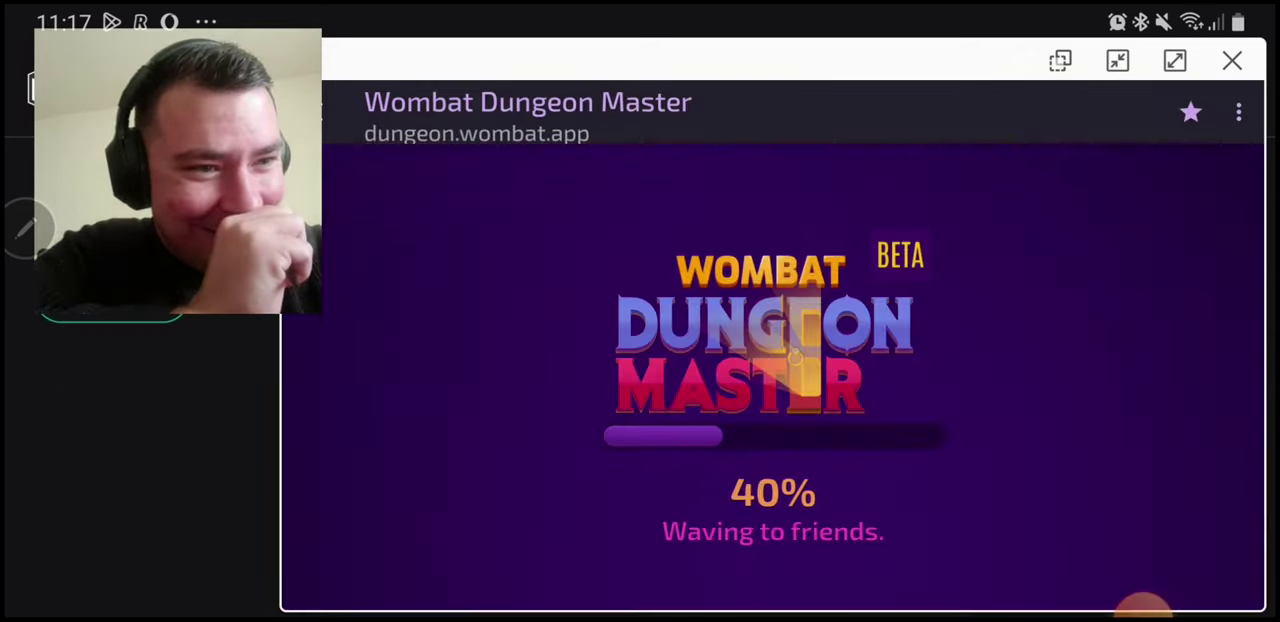
Scroll the reloaded dashboard, then choose PACKS from the hamburger menu.
{"action": "left_click", "coordinate": [1143, 605]}
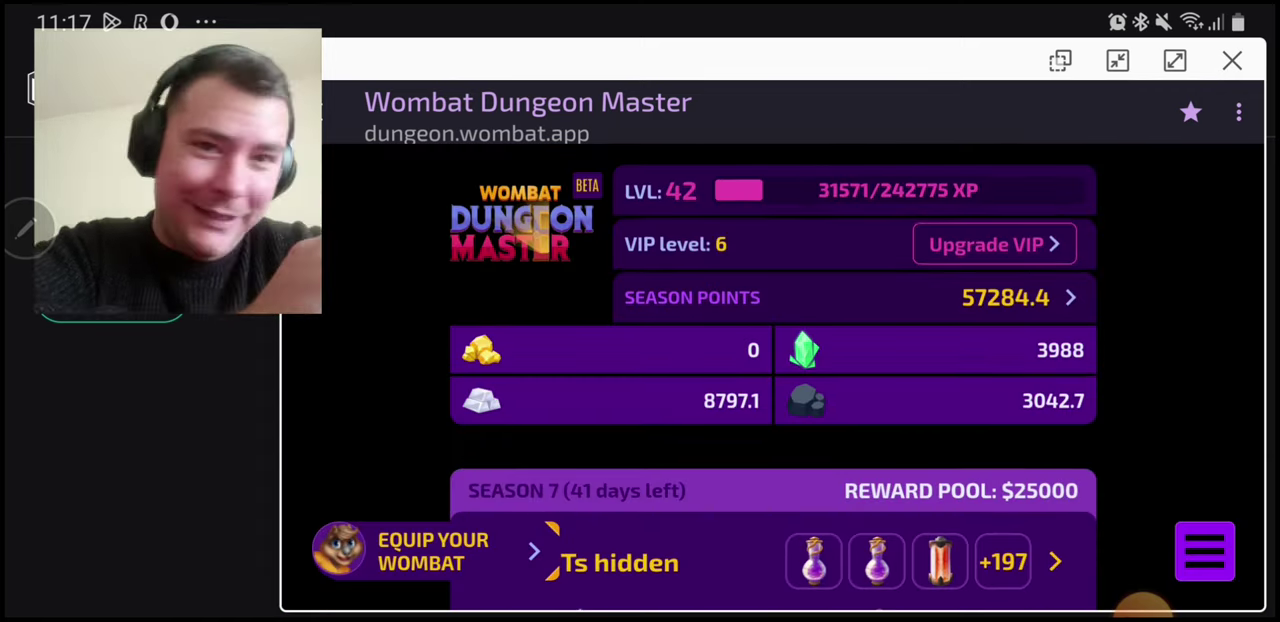
{"action": "scroll", "coordinate": [770, 400], "scroll_direction": "down", "scroll_amount": 3}
{"action": "scroll", "coordinate": [770, 400], "scroll_direction": "down", "scroll_amount": 1}
{"action": "scroll", "coordinate": [770, 400], "scroll_direction": "down", "scroll_amount": 4}
{"action": "scroll", "coordinate": [770, 400], "scroll_direction": "up", "scroll_amount": 3}
{"action": "scroll", "coordinate": [770, 400], "scroll_direction": "down", "scroll_amount": 3}
{"action": "scroll", "coordinate": [770, 400], "scroll_direction": "down", "scroll_amount": 1}
{"action": "scroll", "coordinate": [770, 400], "scroll_direction": "up", "scroll_amount": 5}
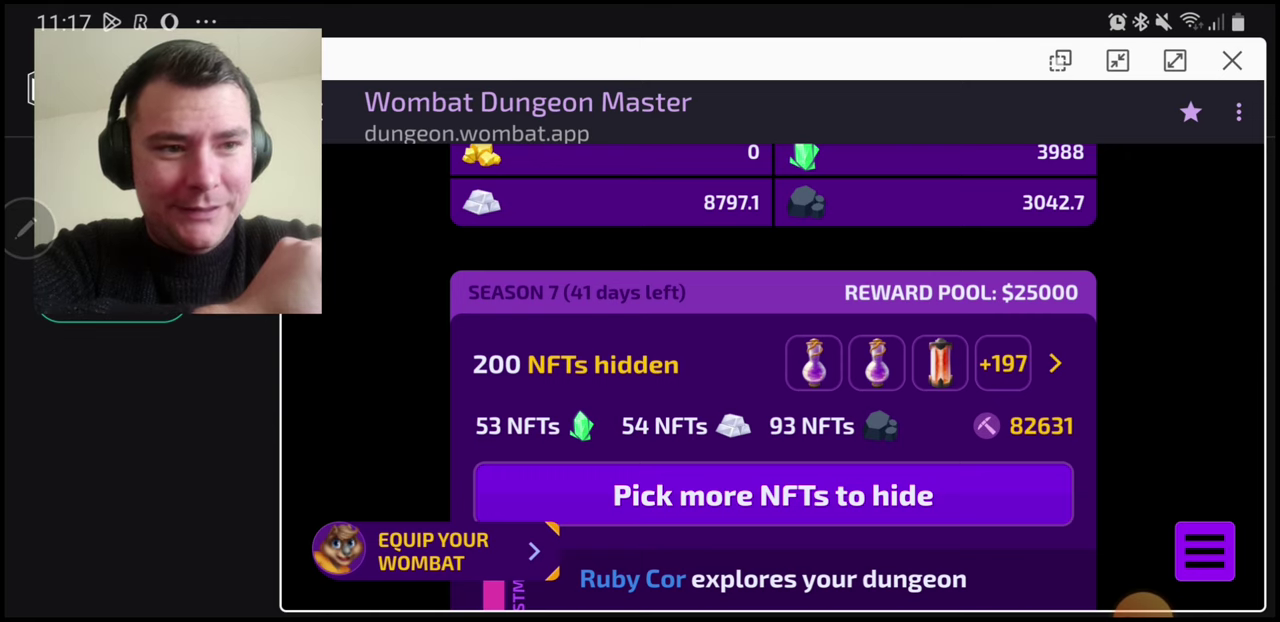
{"action": "left_click", "coordinate": [1205, 551]}
{"action": "left_click", "coordinate": [1090, 374]}
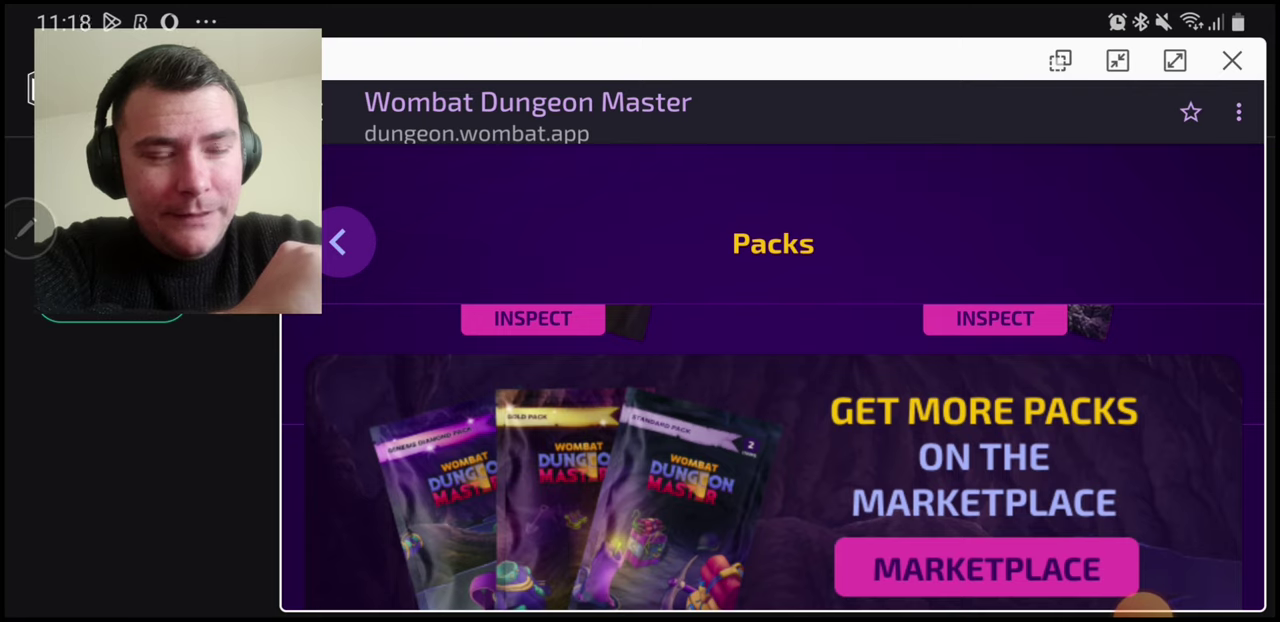
Inspect the Delta VIP Pack to view its AtomicHub NFT page.
{"action": "left_click", "coordinate": [985, 568]}
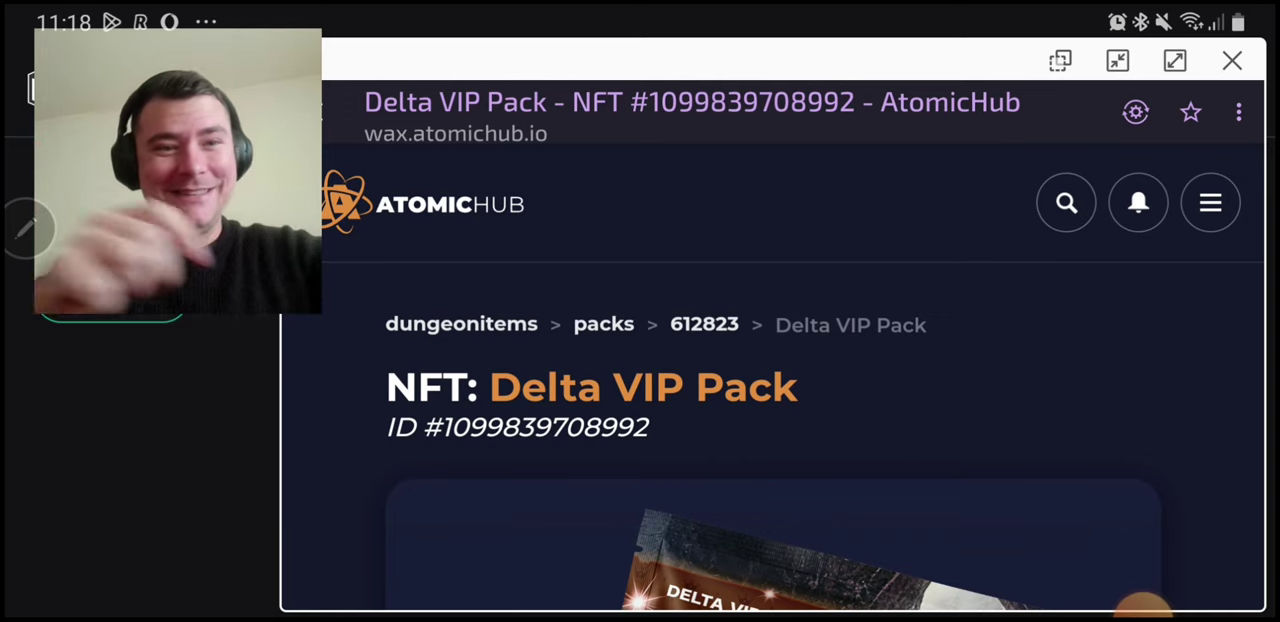
{"action": "scroll", "coordinate": [770, 450], "scroll_direction": "down", "scroll_amount": 3}
{"action": "scroll", "coordinate": [770, 450], "scroll_direction": "down", "scroll_amount": 5}
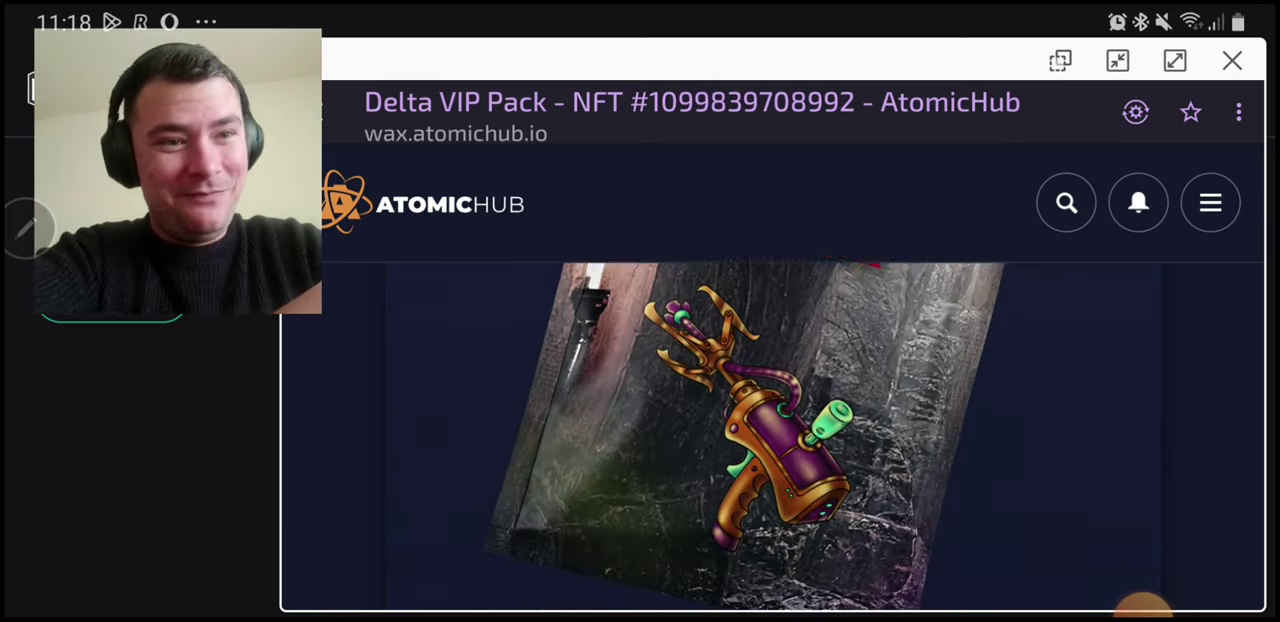
{"action": "scroll", "coordinate": [770, 450], "scroll_direction": "down", "scroll_amount": 8}
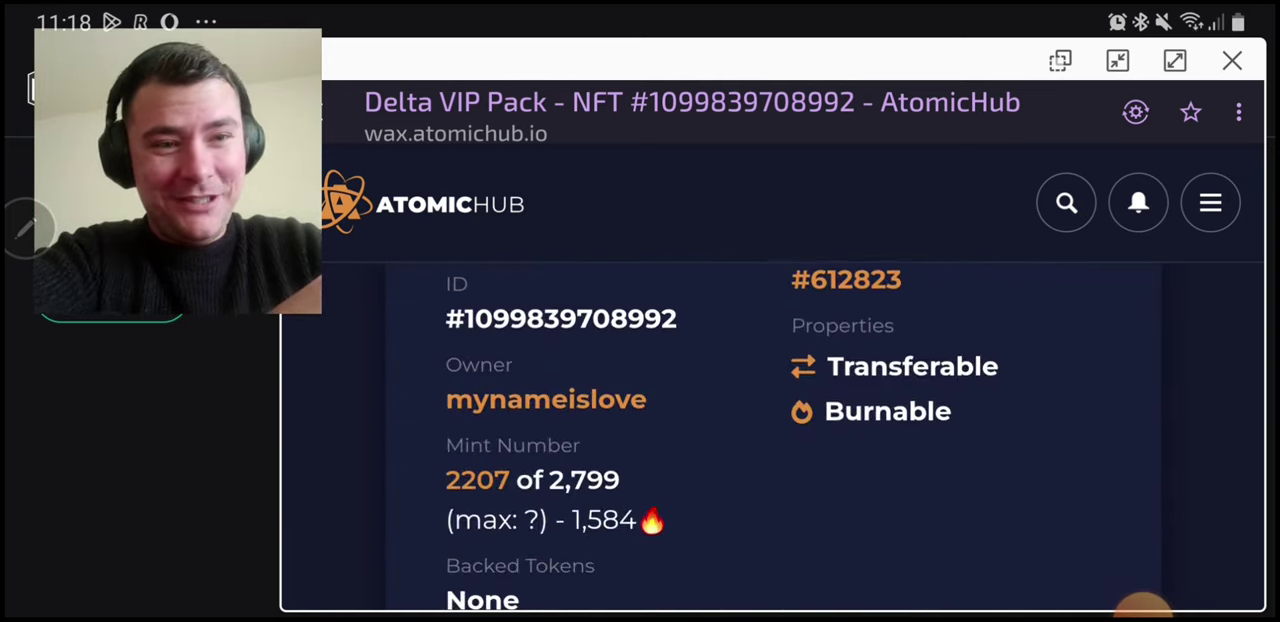
{"action": "scroll", "coordinate": [770, 450], "scroll_direction": "down", "scroll_amount": 3}
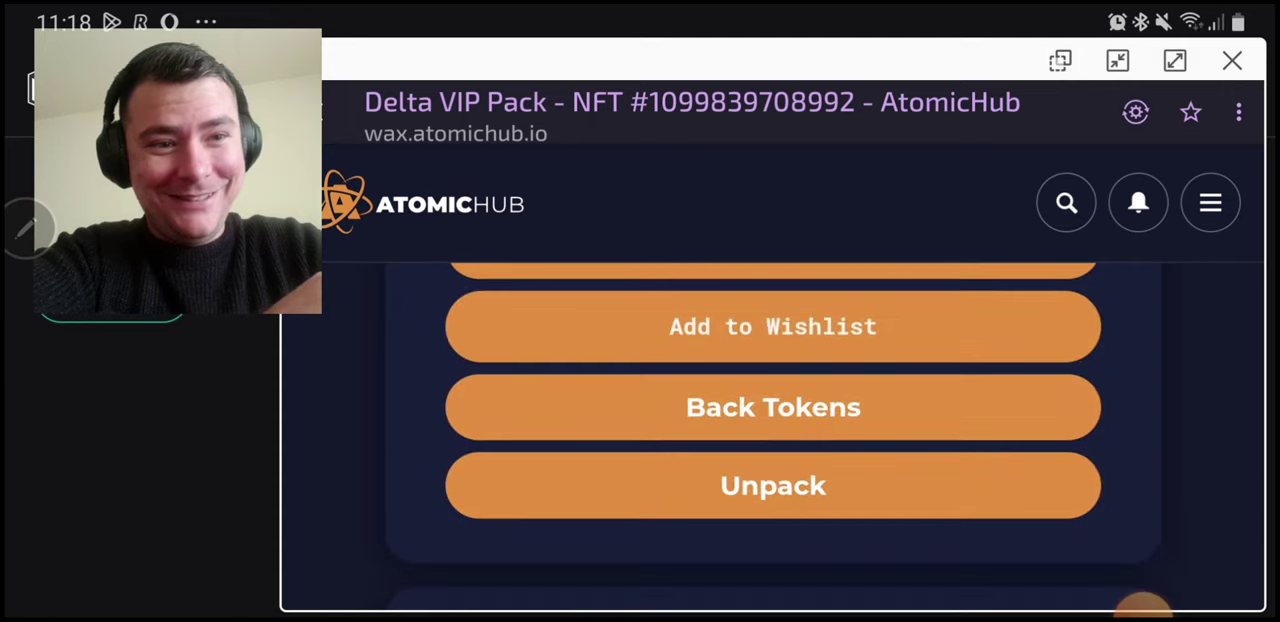
Unpack a Delta VIP Pack and approve the wallet transaction.
{"action": "left_click", "coordinate": [773, 485]}
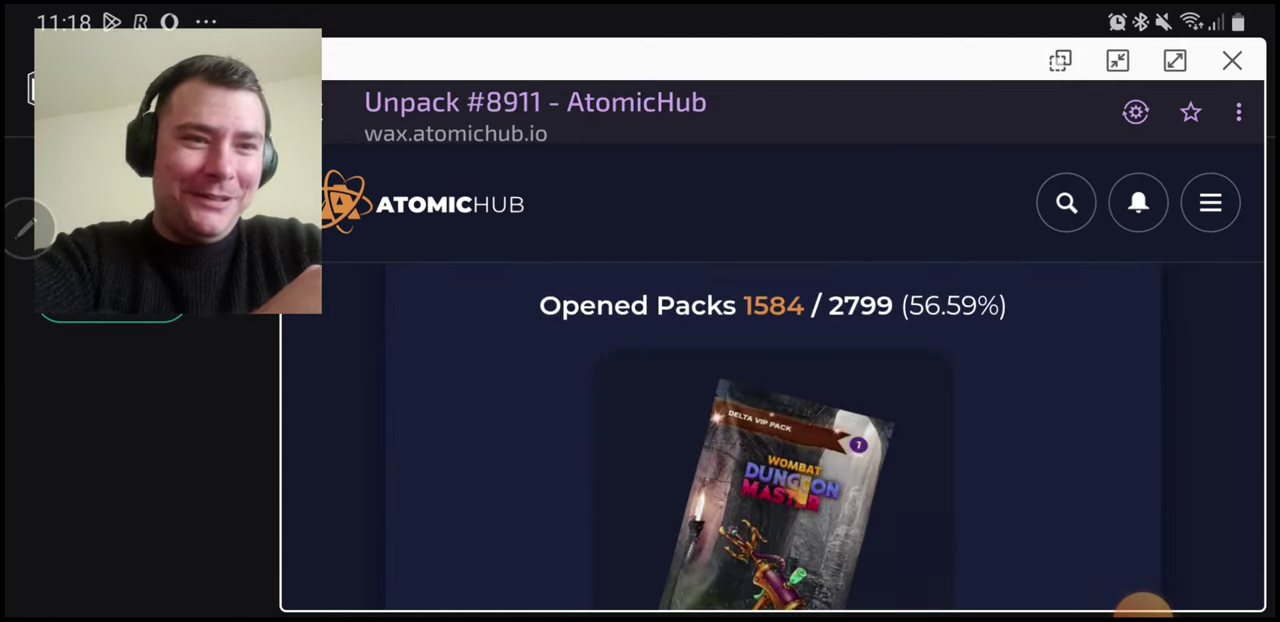
{"action": "scroll", "coordinate": [770, 450], "scroll_direction": "down", "scroll_amount": 4}
{"action": "scroll", "coordinate": [770, 450], "scroll_direction": "down", "scroll_amount": 4}
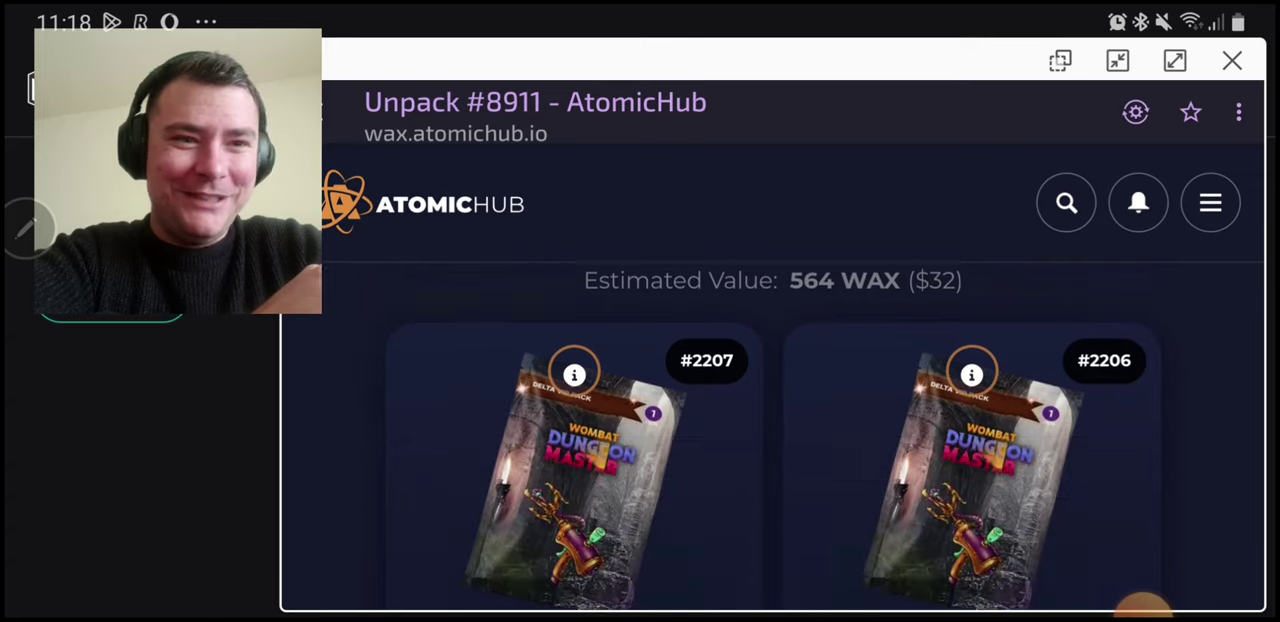
{"action": "scroll", "coordinate": [770, 450], "scroll_direction": "down", "scroll_amount": 3}
{"action": "left_click", "coordinate": [575, 525]}
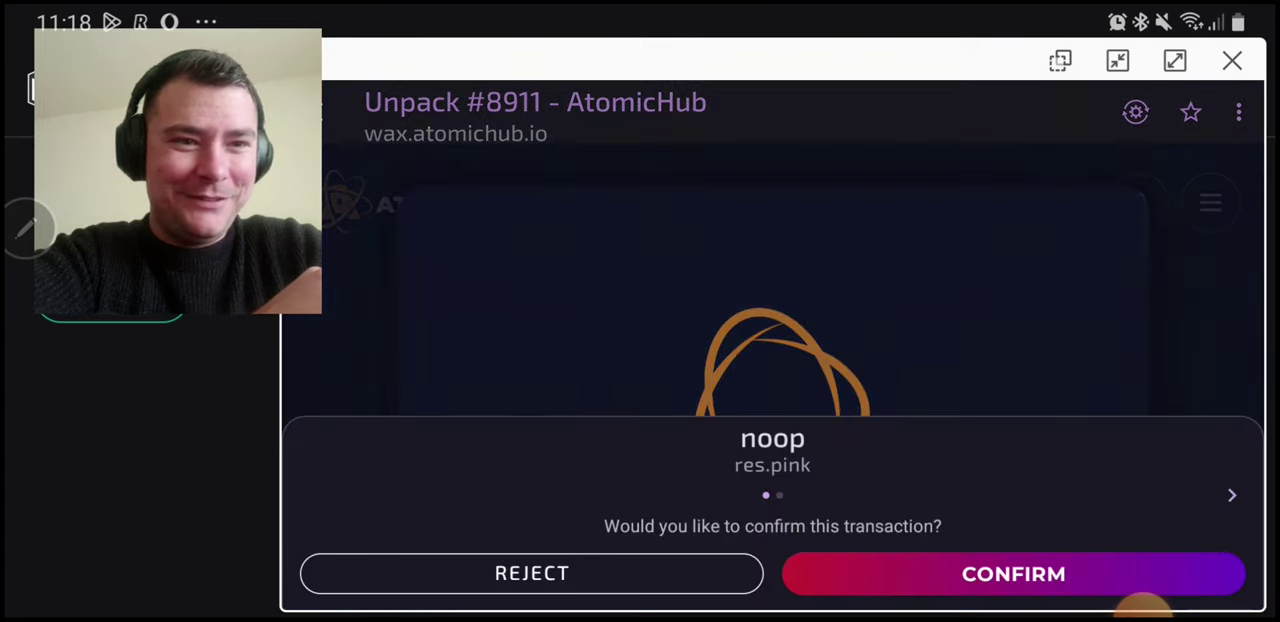
{"action": "left_click", "coordinate": [1012, 573]}
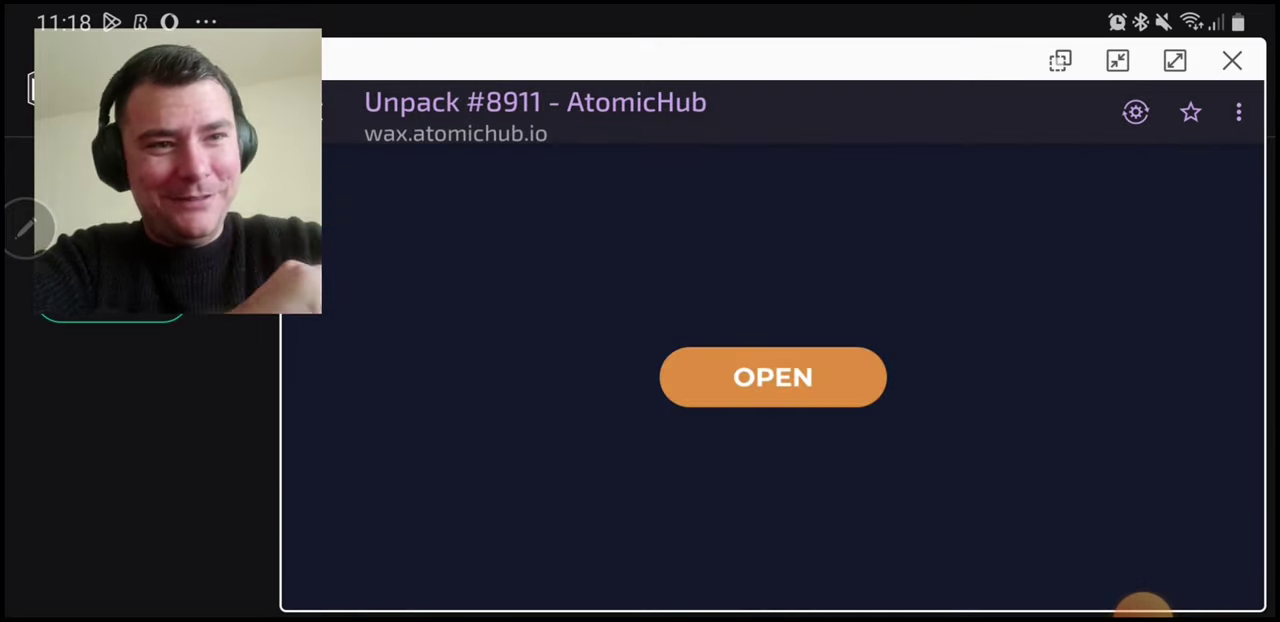
Open the created pack, confirm it, and close the Roller Skates Level 1 card.
{"action": "left_click", "coordinate": [773, 377]}
{"action": "left_click", "coordinate": [1014, 573]}
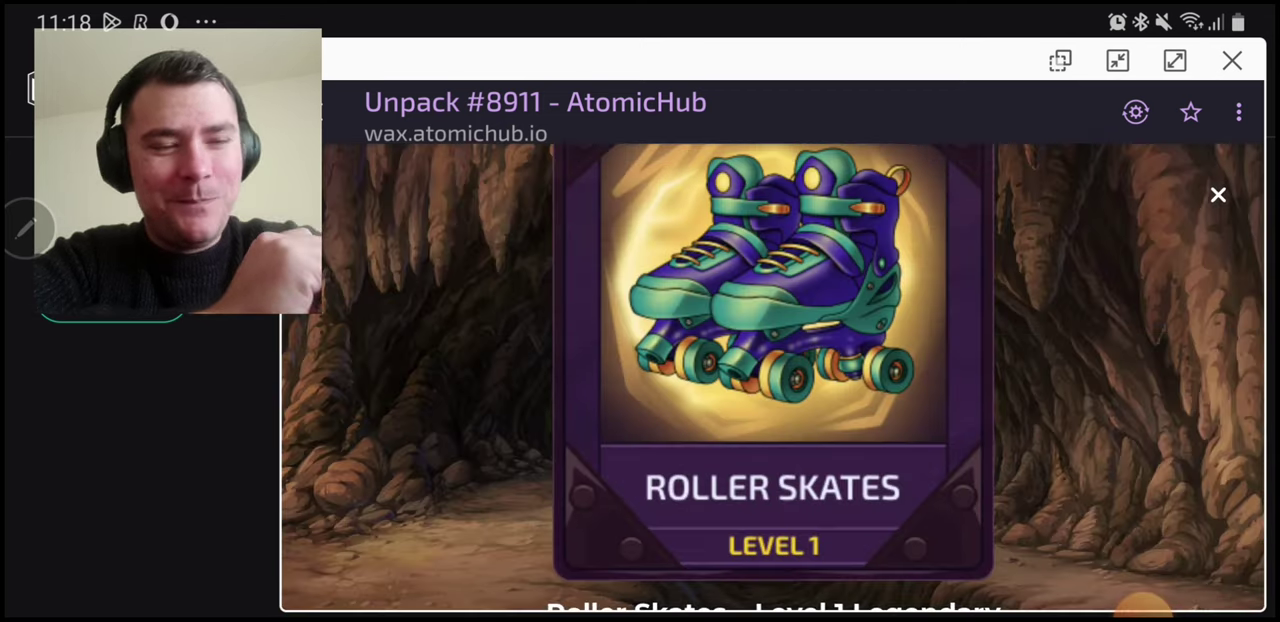
{"action": "left_click", "coordinate": [1218, 195]}
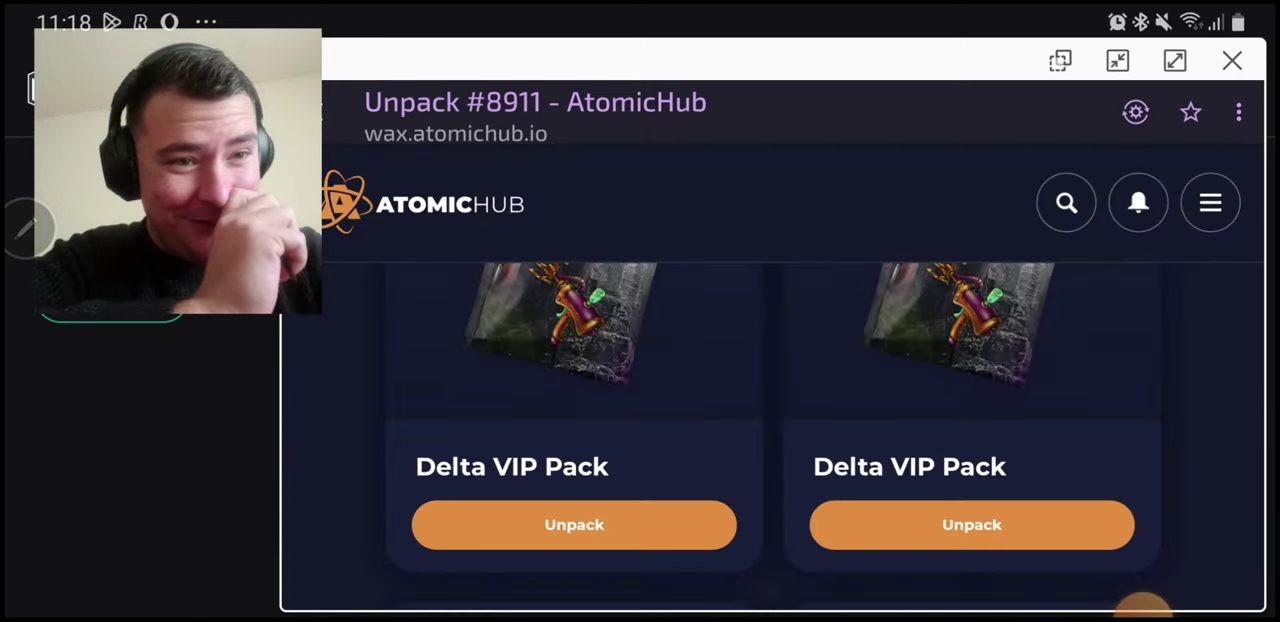
Unpack and open another Delta VIP Pack, approving both transactions, to reveal Snow Shovel Level 1.
{"action": "left_click", "coordinate": [574, 524]}
{"action": "left_click", "coordinate": [1014, 573]}
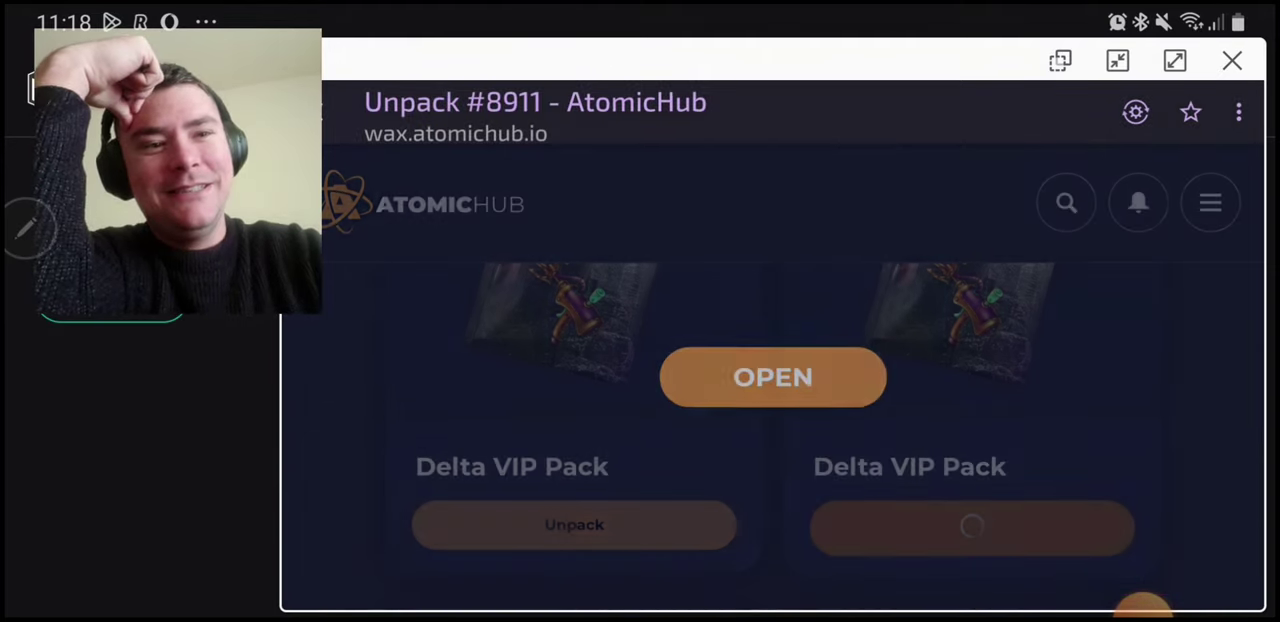
{"action": "left_click", "coordinate": [772, 377]}
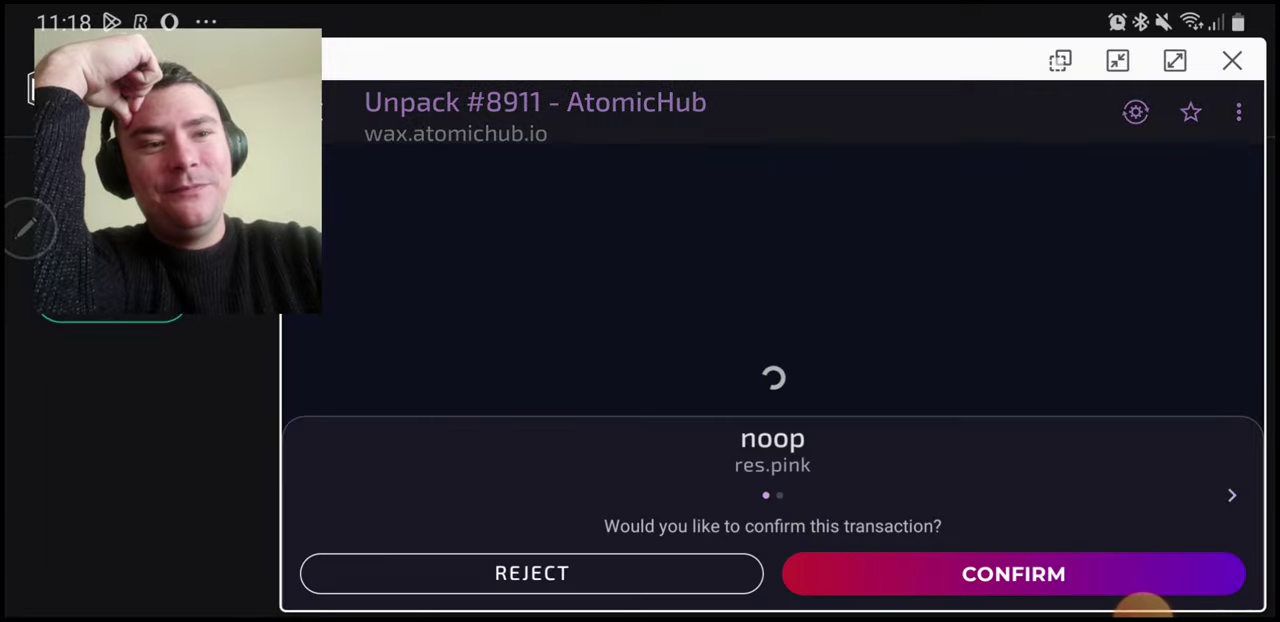
{"action": "left_click", "coordinate": [1013, 573]}
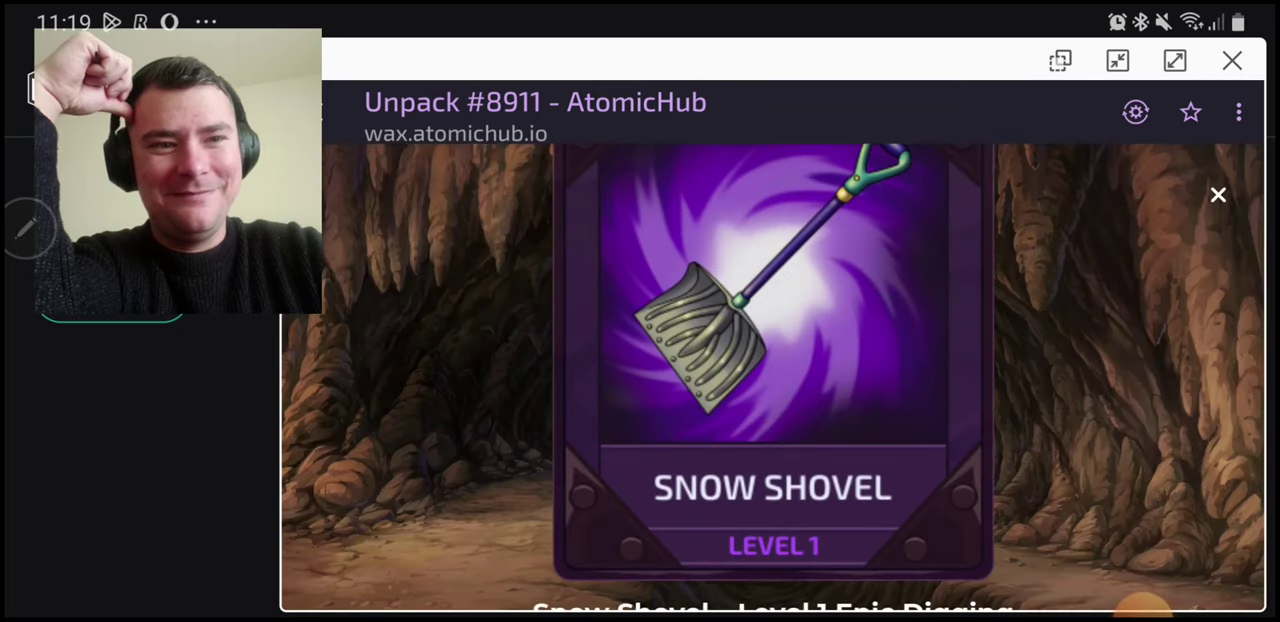
Close the prior reveal, then unpack and open a third Delta VIP Pack revealing Paintball Glasses Level 2.
{"action": "left_click", "coordinate": [773, 377]}
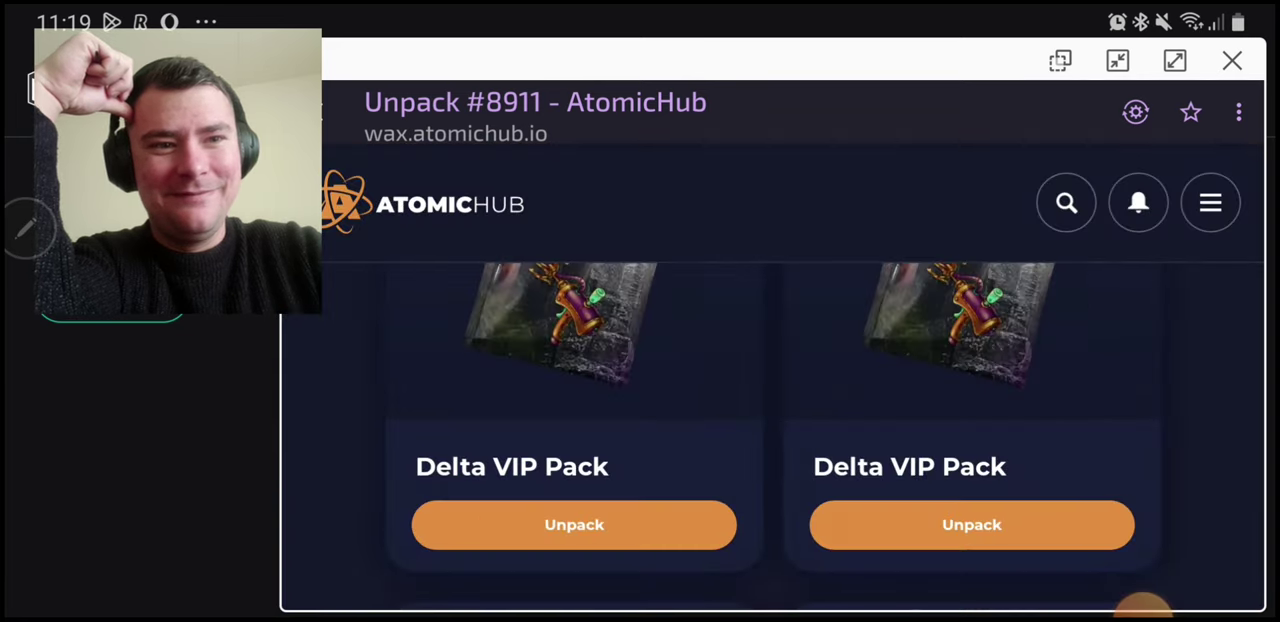
{"action": "left_click", "coordinate": [574, 524]}
{"action": "left_click", "coordinate": [1014, 572]}
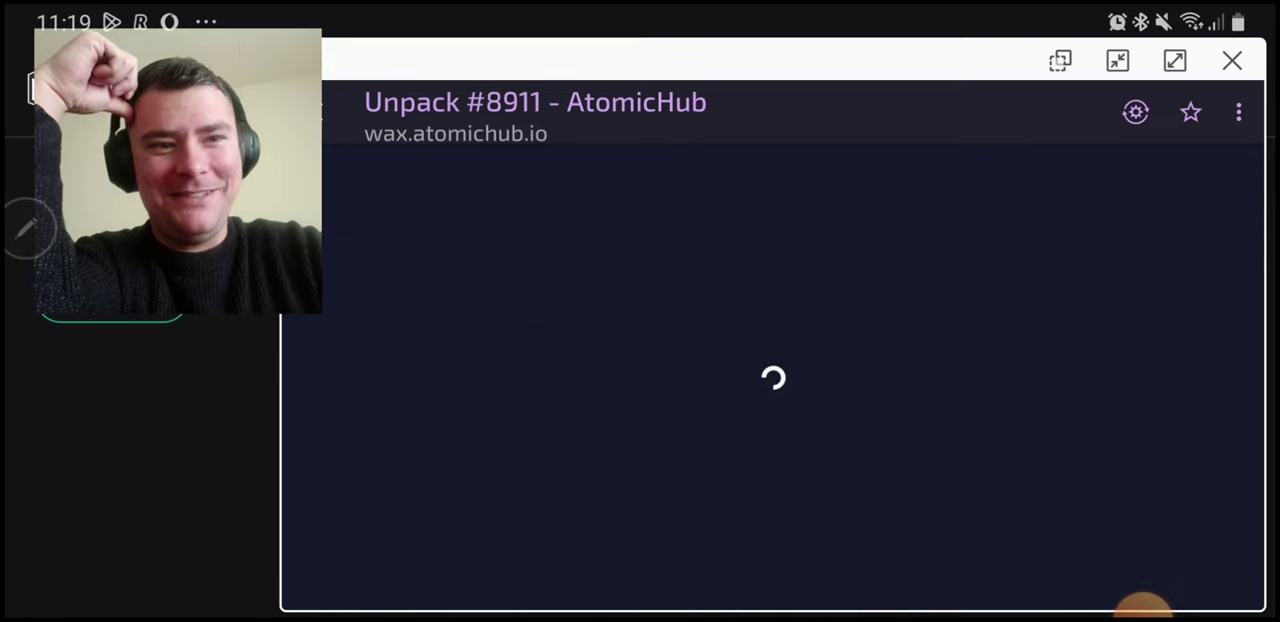
{"action": "left_click", "coordinate": [1014, 571]}
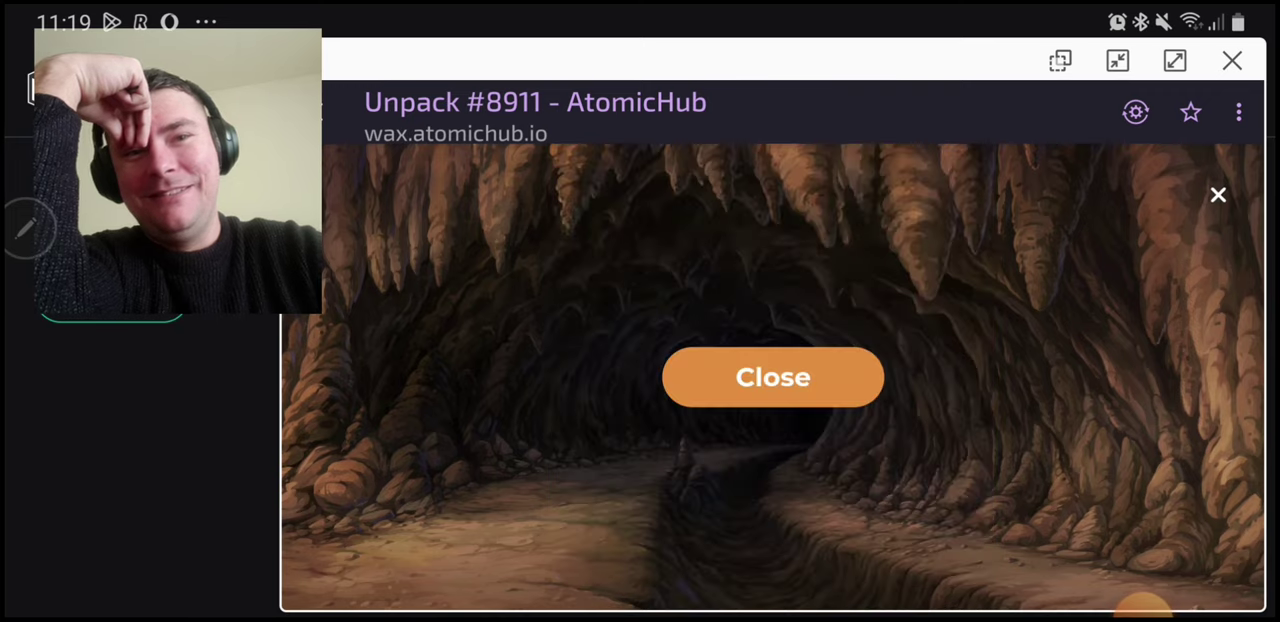
{"action": "left_click", "coordinate": [772, 377]}
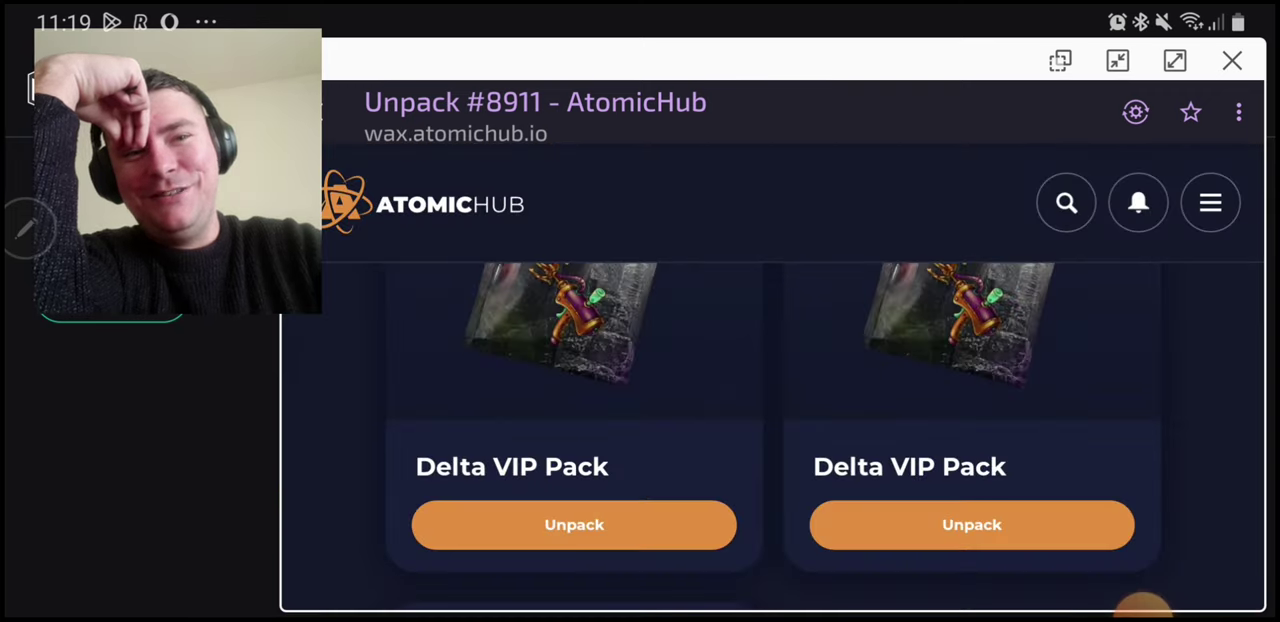
Unpack and open a fourth Delta VIP Pack, approving both transactions, to reveal Shopping Net Level 1.
{"action": "left_click", "coordinate": [574, 524]}
{"action": "left_click", "coordinate": [1013, 573]}
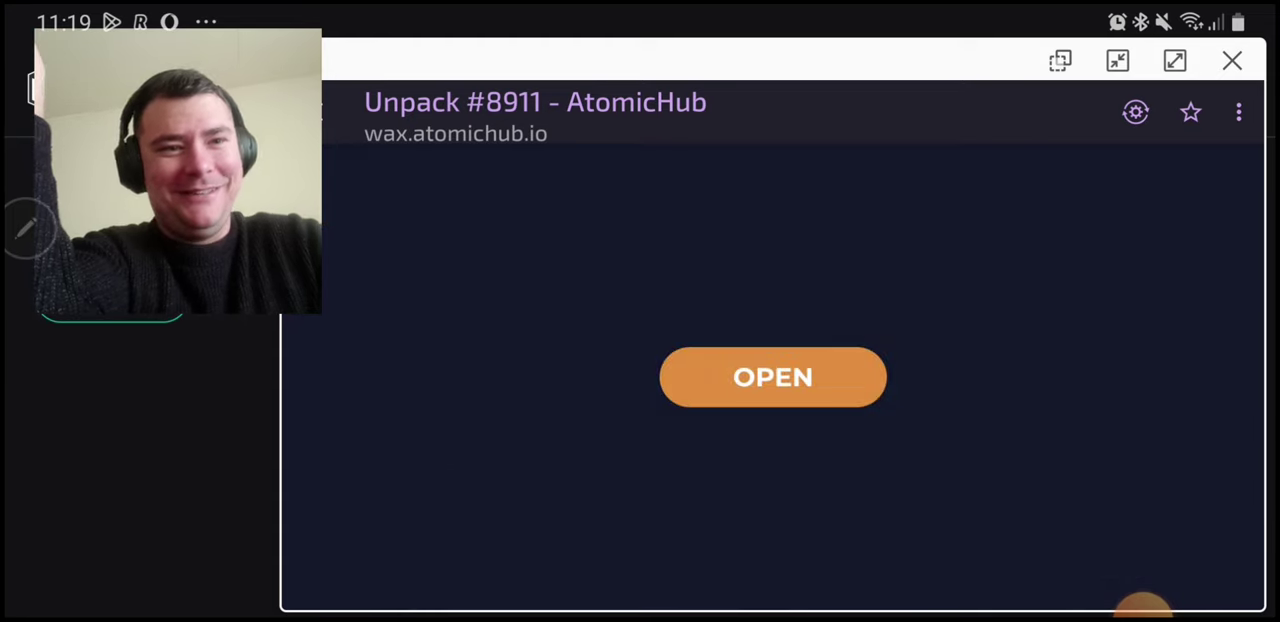
{"action": "left_click", "coordinate": [772, 377]}
{"action": "left_click", "coordinate": [1014, 573]}
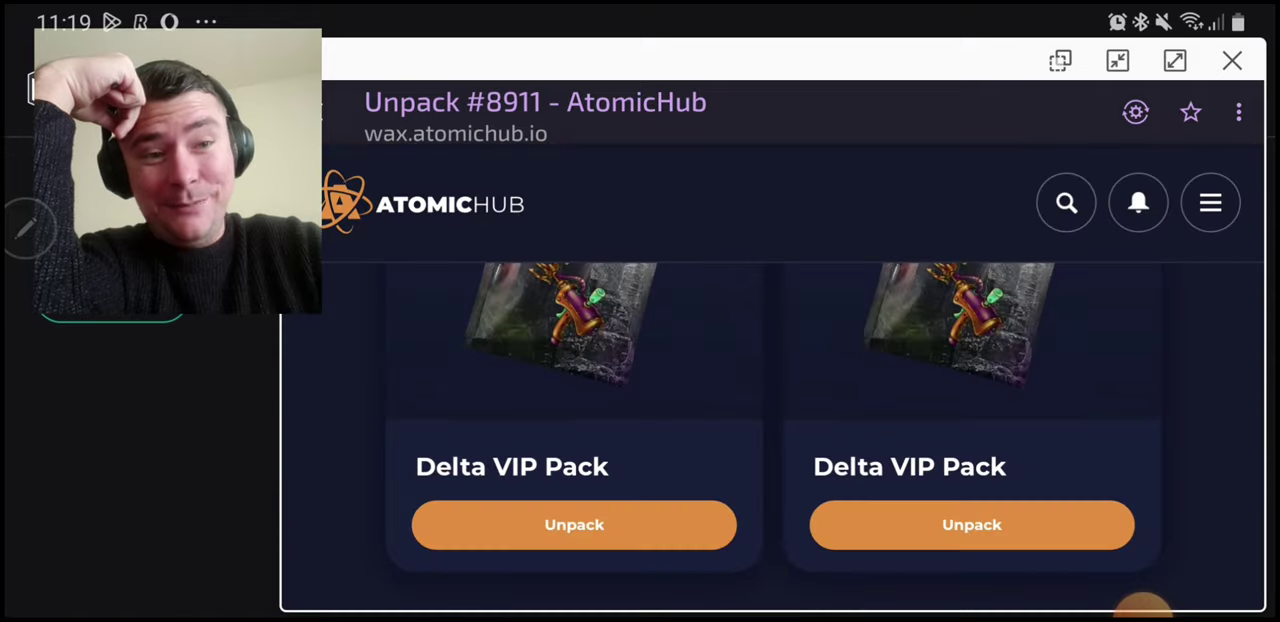
Unpack and open a fifth Delta VIP Pack, approving both transactions, to reveal Table Lamp Level 1.
{"action": "left_click", "coordinate": [972, 524]}
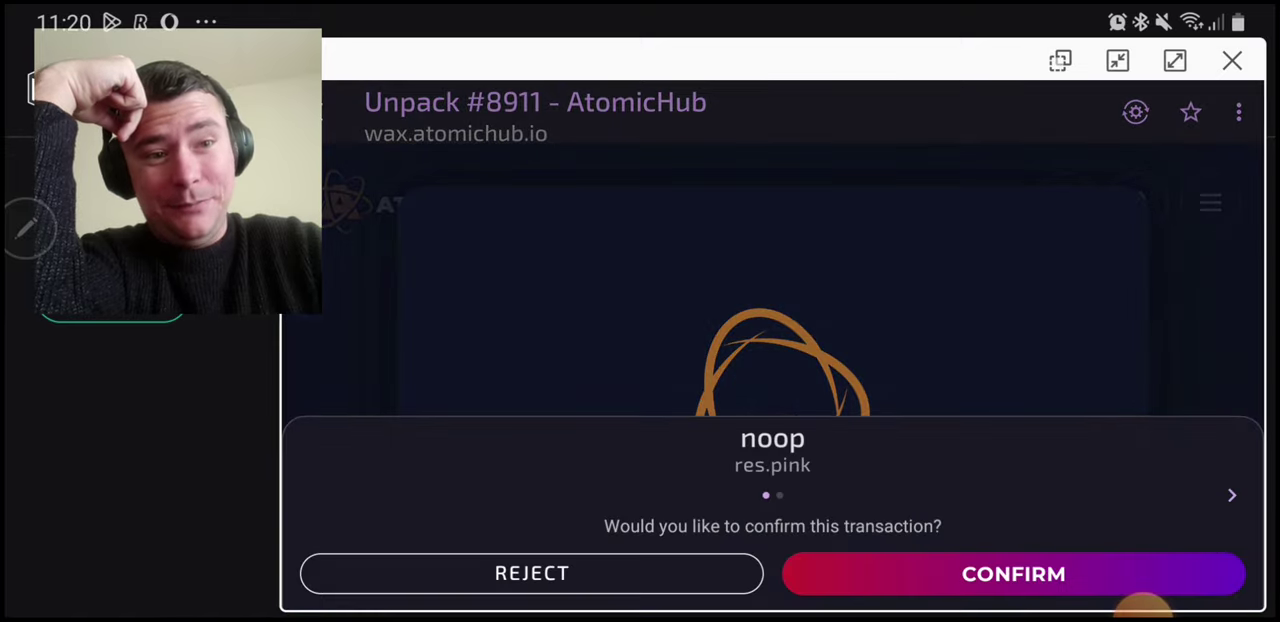
{"action": "left_click", "coordinate": [1014, 573]}
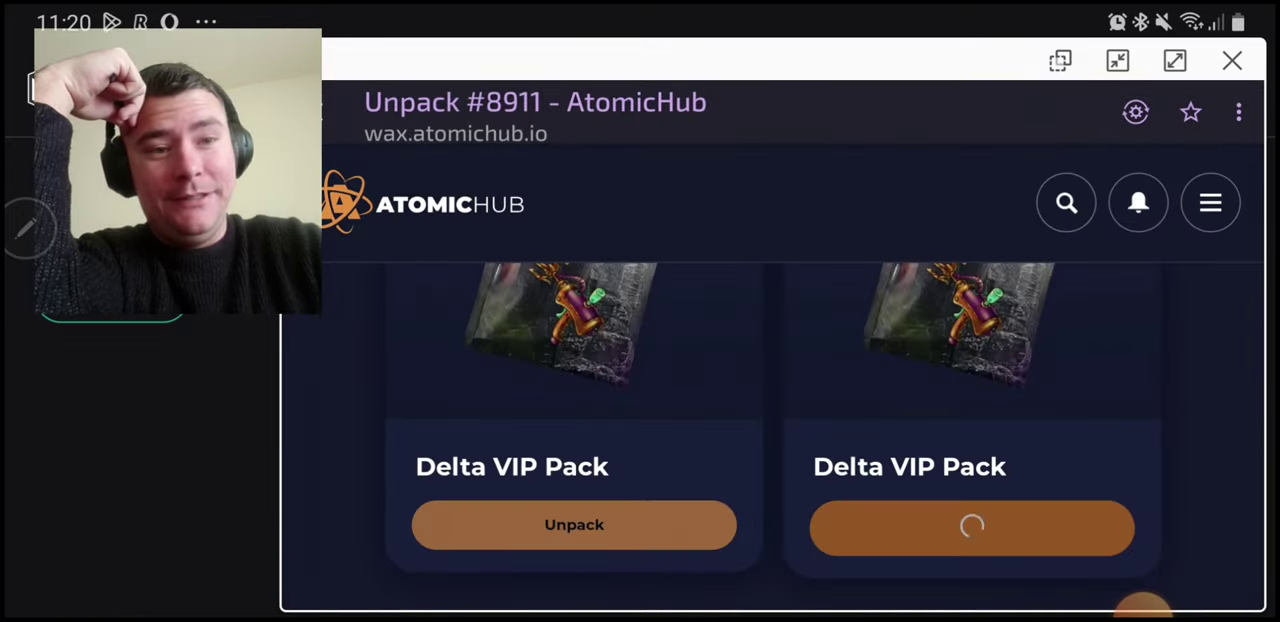
{"action": "left_click", "coordinate": [772, 377]}
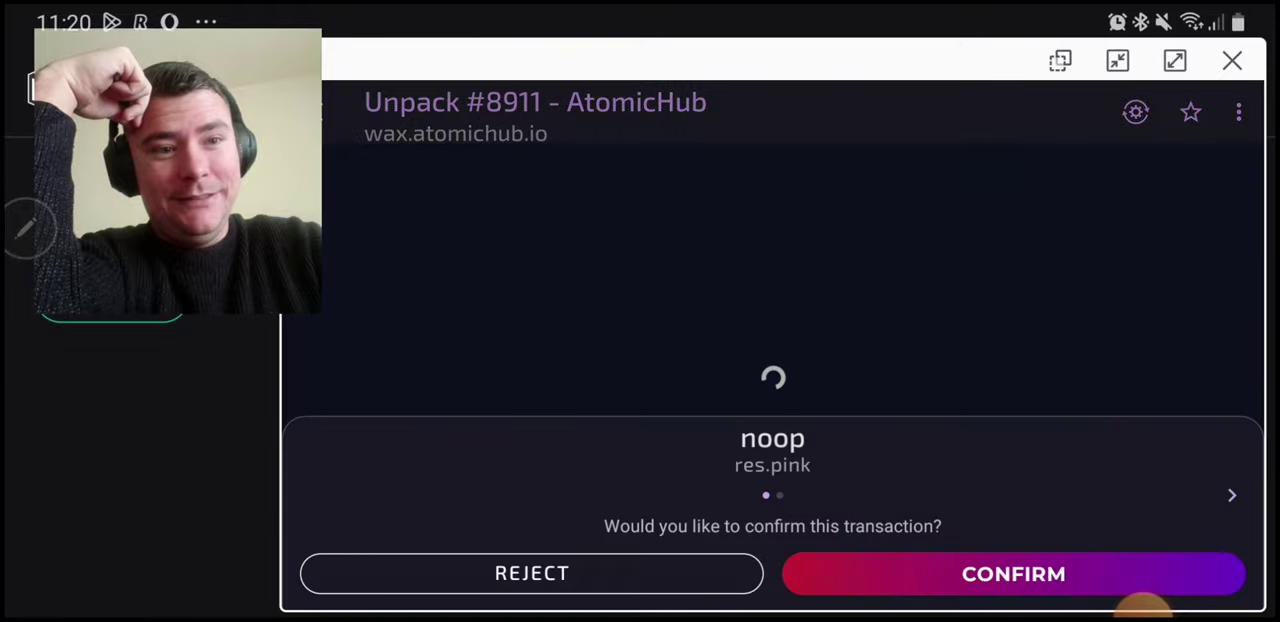
{"action": "left_click", "coordinate": [1014, 574]}
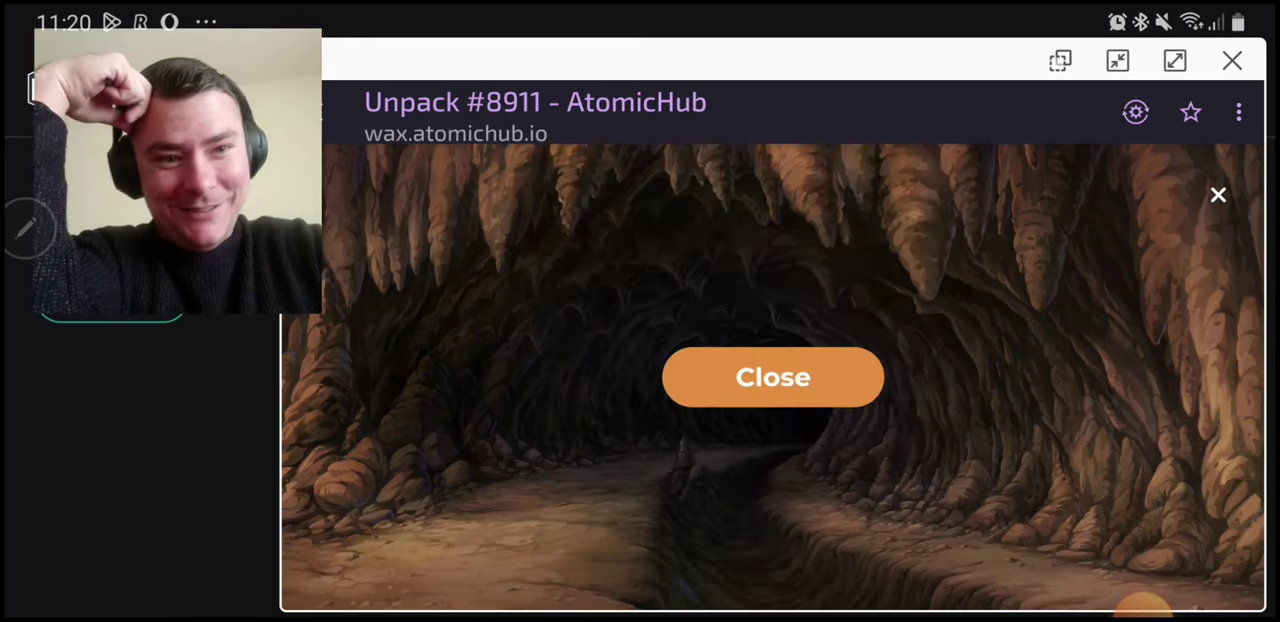
Dismiss the Table Lamp reveal and unpack another Delta VIP Pack, approving its transaction.
{"action": "left_click", "coordinate": [772, 377]}
{"action": "left_click", "coordinate": [574, 525]}
{"action": "left_click", "coordinate": [1014, 574]}
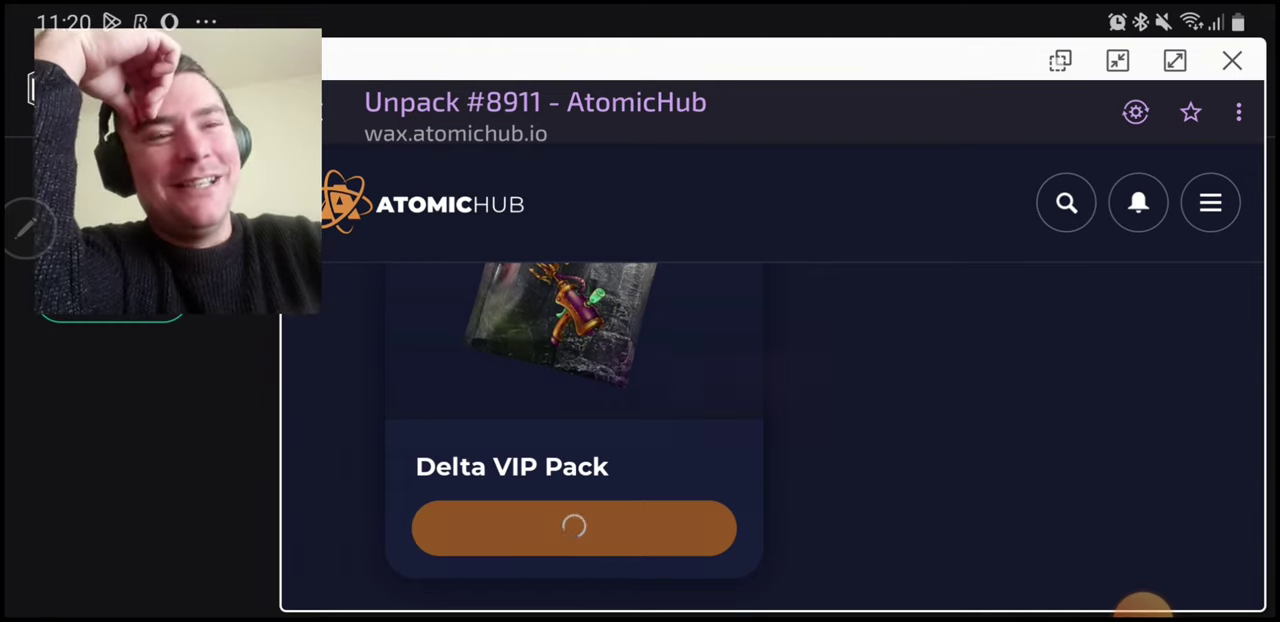
Open the sixth pack with approval and click past the Spell Shell Level 2 Legendary card.
{"action": "left_click", "coordinate": [773, 377]}
{"action": "left_click", "coordinate": [1014, 573]}
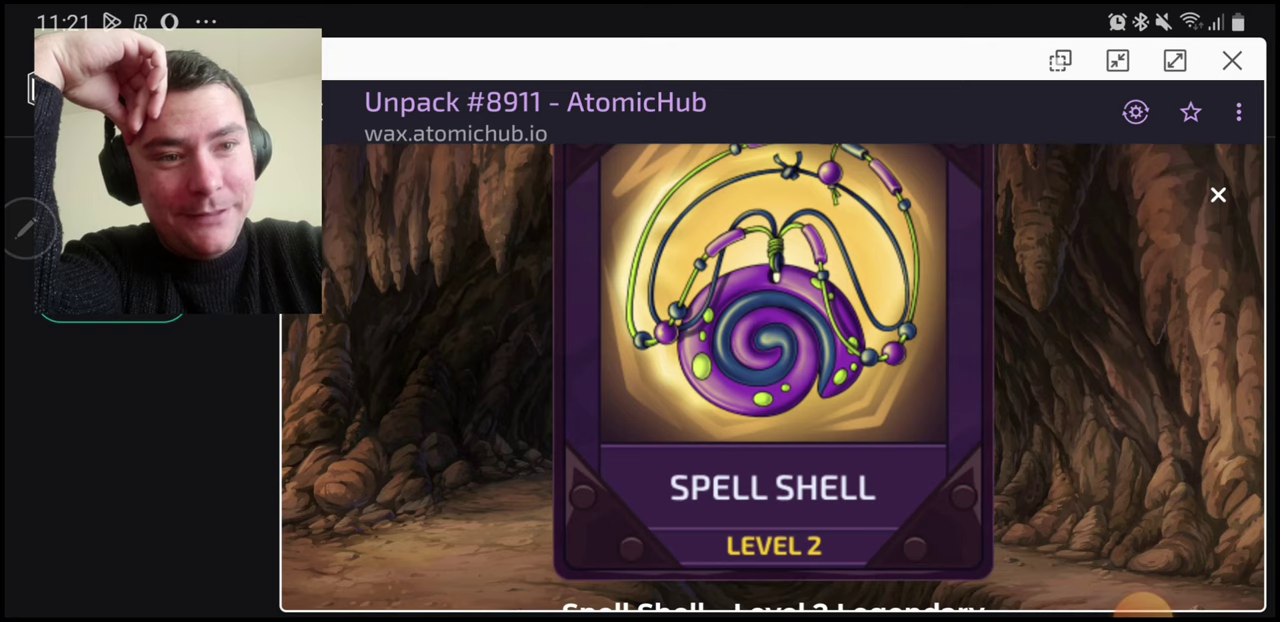
{"action": "left_click", "coordinate": [773, 360]}
{"action": "left_click", "coordinate": [773, 377]}
{"action": "scroll", "coordinate": [773, 400], "scroll_direction": "down", "scroll_amount": 5}
{"action": "scroll", "coordinate": [773, 400], "scroll_direction": "up", "scroll_amount": 5}
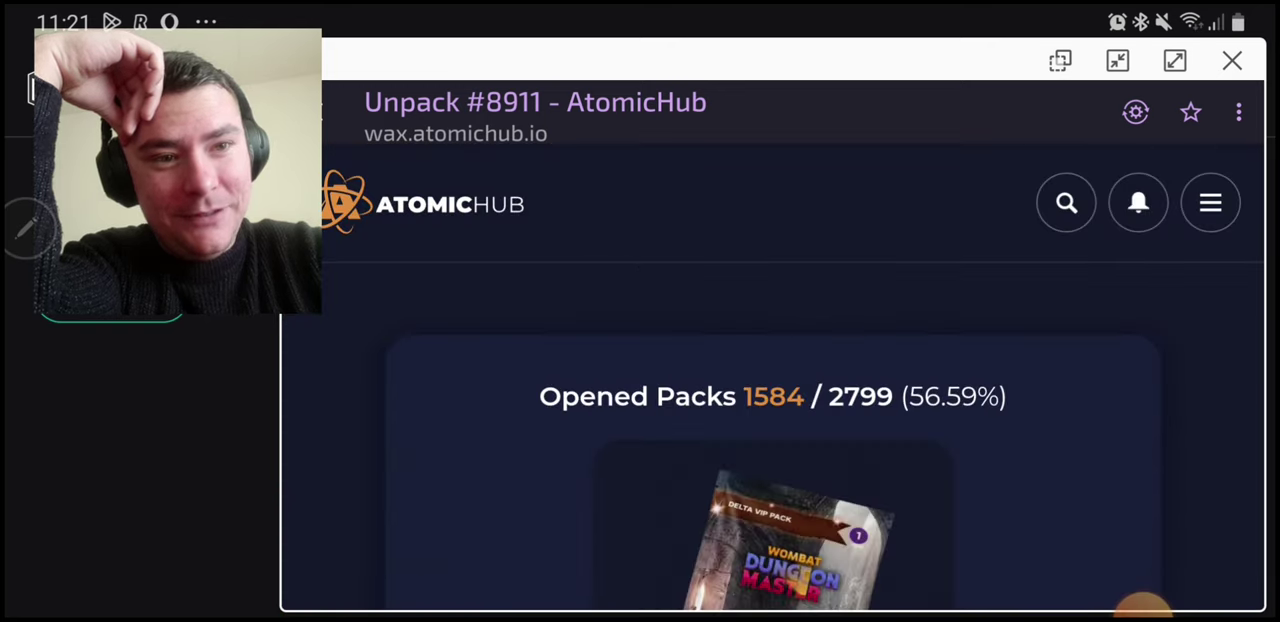
{"action": "scroll", "coordinate": [773, 400], "scroll_direction": "down", "scroll_amount": 1}
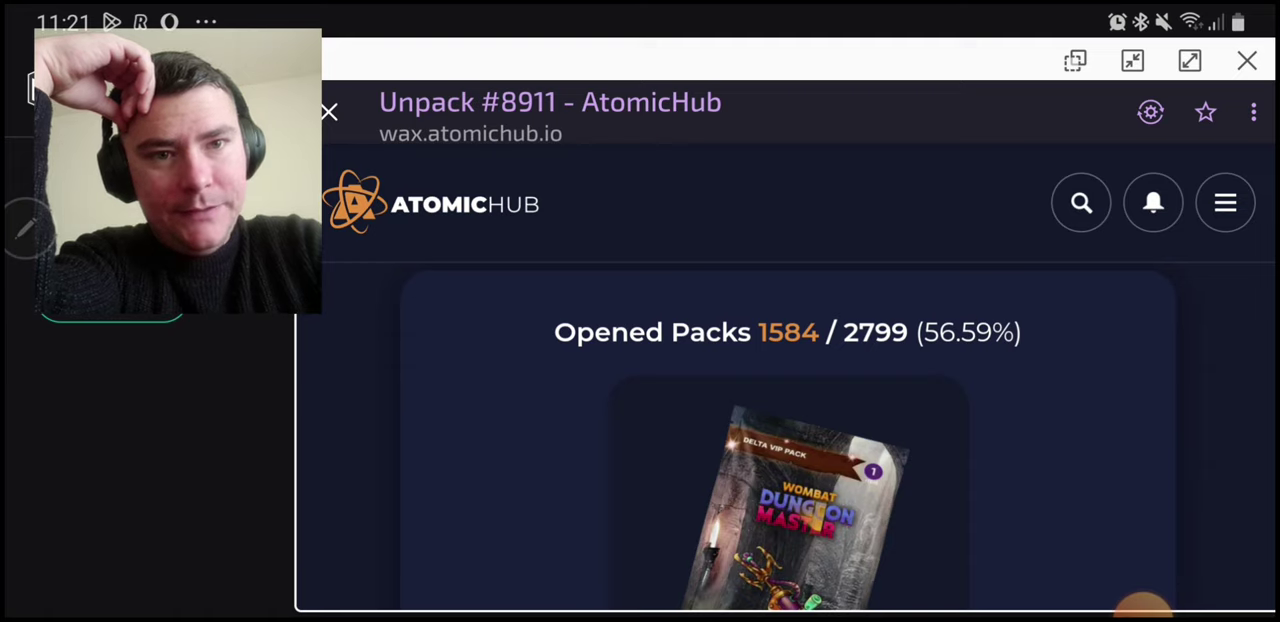
Close the AtomicHub pages and launch Dungeon Master from the Wombat home screen.
{"action": "left_click", "coordinate": [329, 110]}
{"action": "left_click", "coordinate": [1106, 275]}
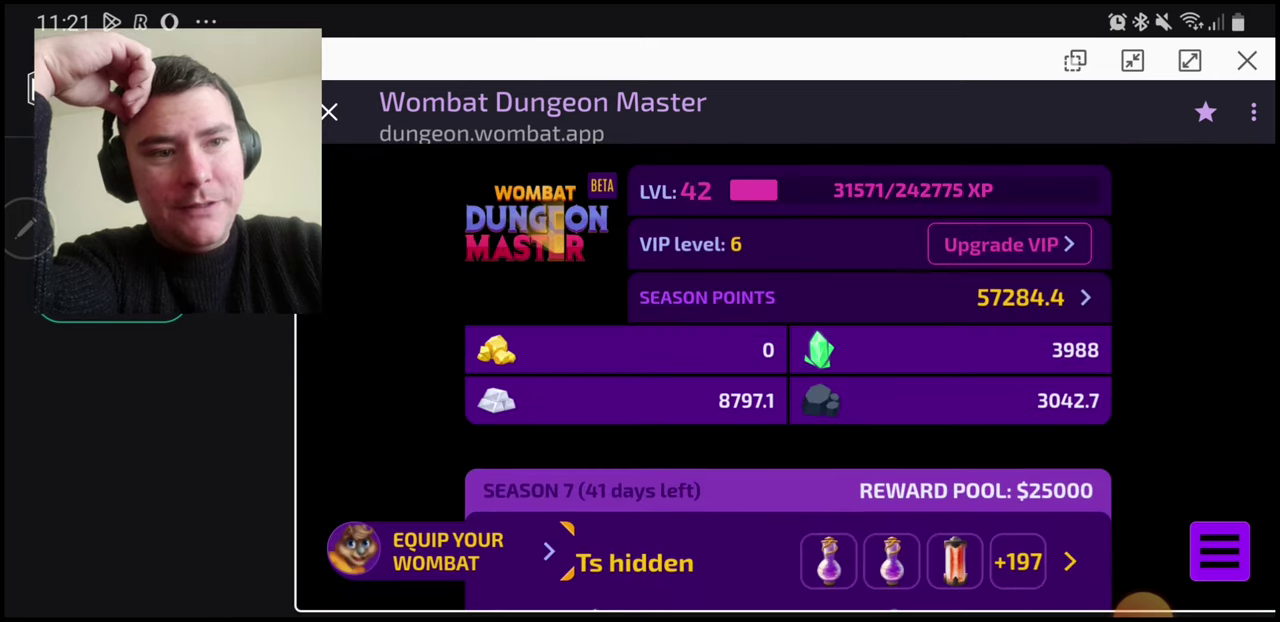
{"action": "scroll", "coordinate": [788, 400], "scroll_direction": "down", "scroll_amount": 5}
{"action": "scroll", "coordinate": [788, 400], "scroll_direction": "down", "scroll_amount": 5}
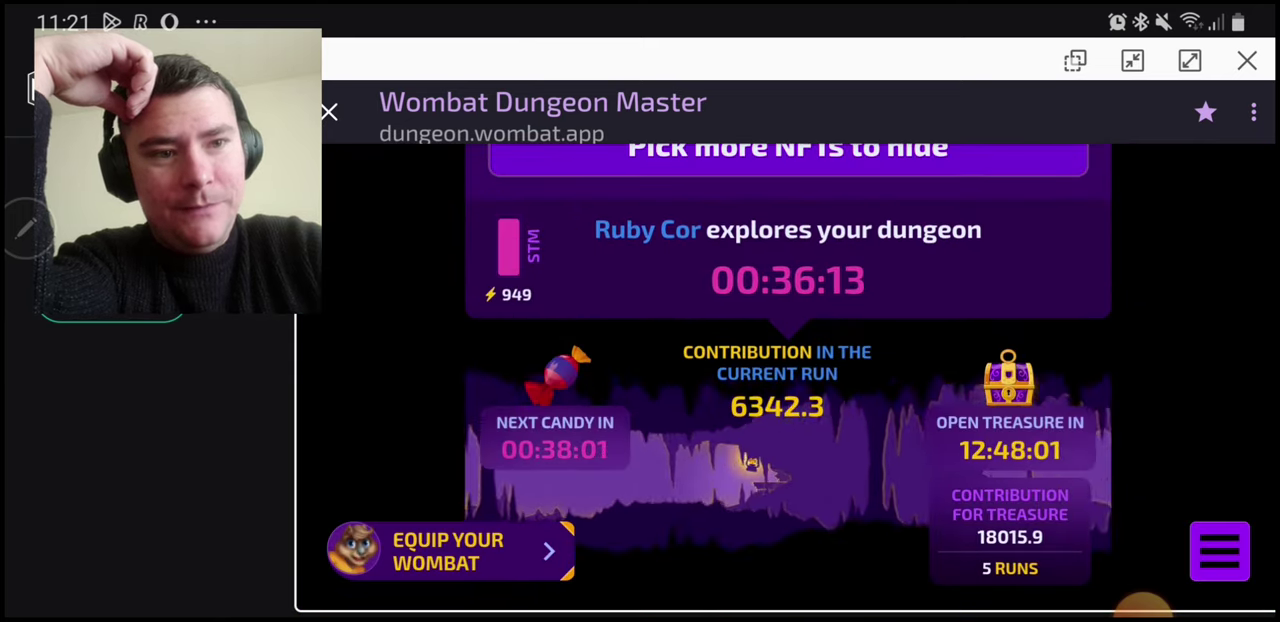
From the game menu's Packs section, inspect the Delta Gold Pack on AtomicHub.
{"action": "left_click", "coordinate": [1219, 551]}
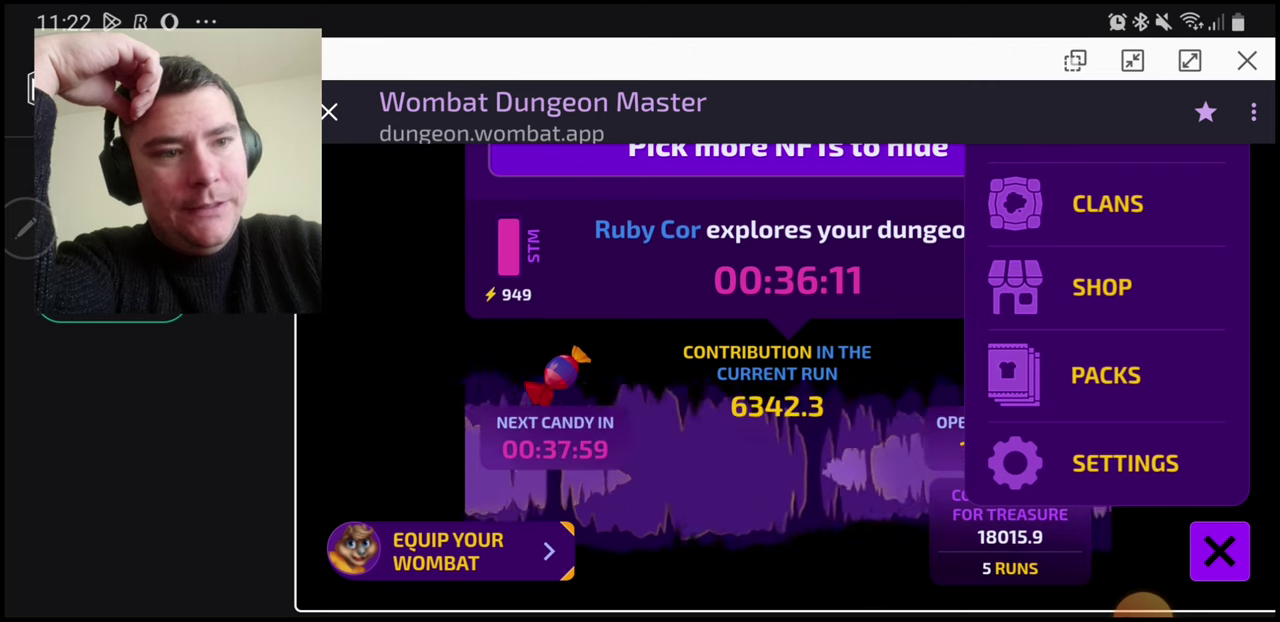
{"action": "left_click", "coordinate": [1110, 375]}
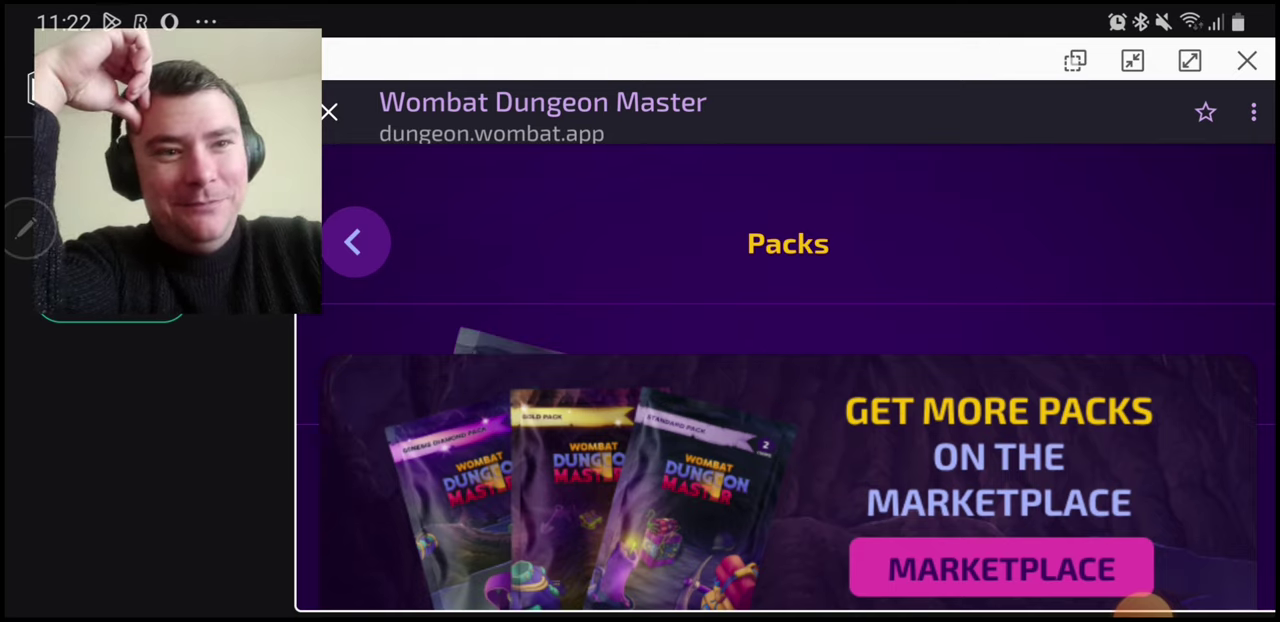
{"action": "scroll", "coordinate": [790, 450], "scroll_direction": "down", "scroll_amount": 1}
{"action": "scroll", "coordinate": [790, 450], "scroll_direction": "down", "scroll_amount": 1}
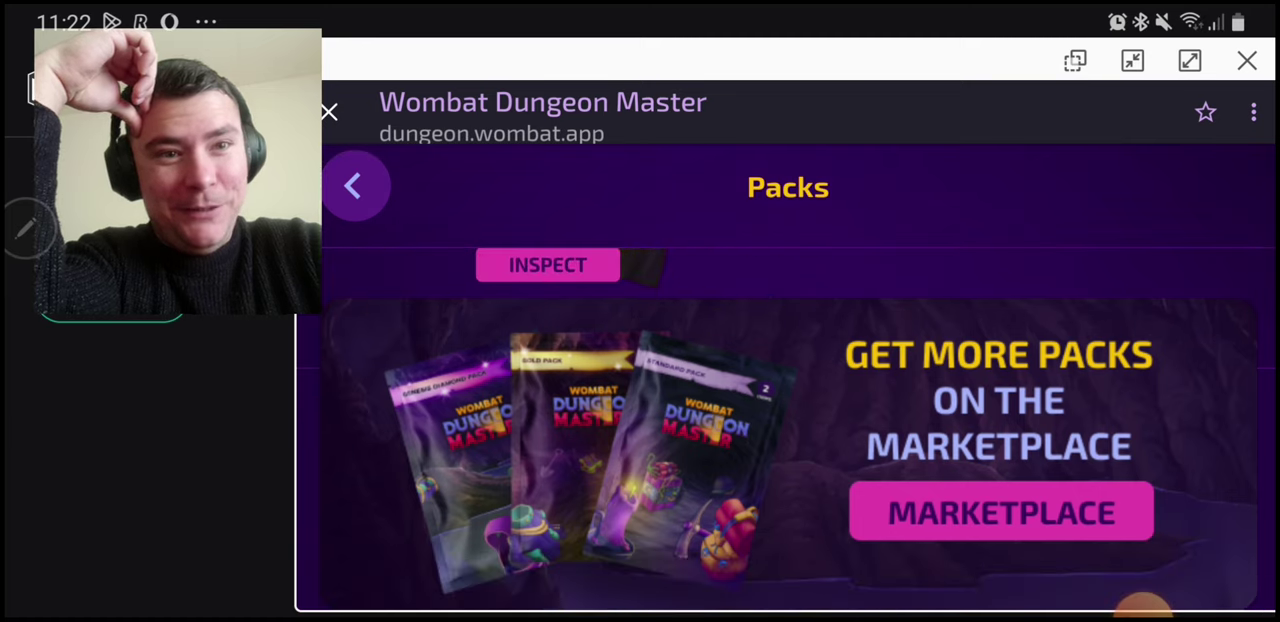
{"action": "left_click", "coordinate": [1000, 511]}
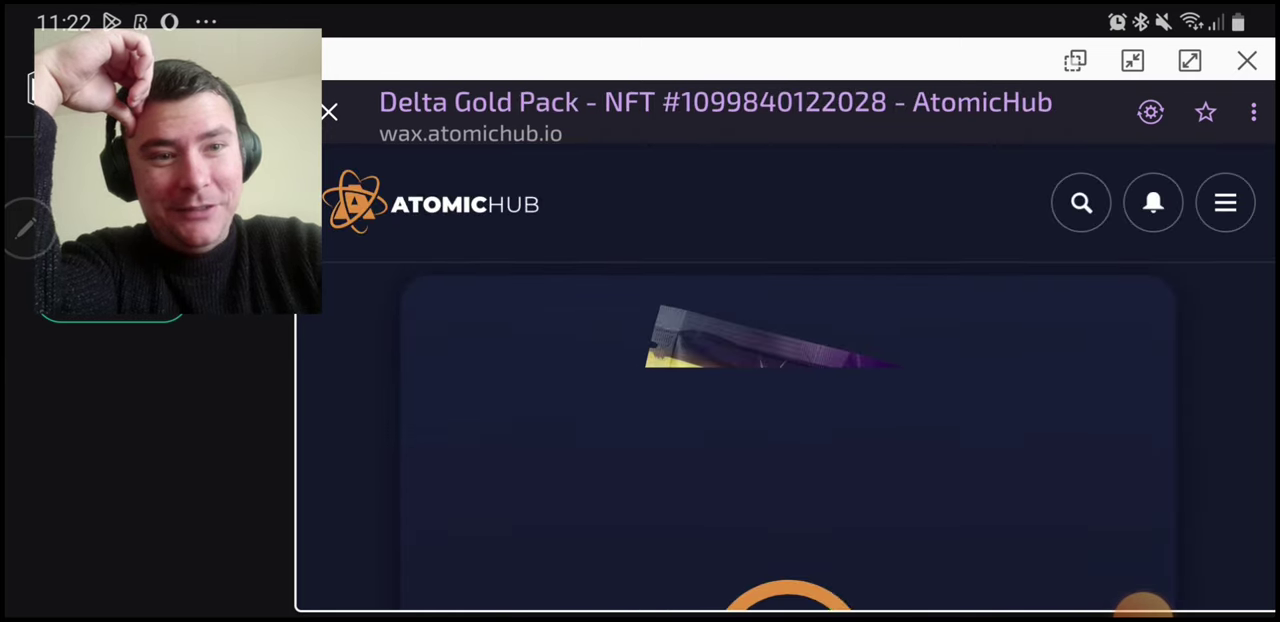
{"action": "scroll", "coordinate": [780, 430], "scroll_direction": "down", "scroll_amount": 8}
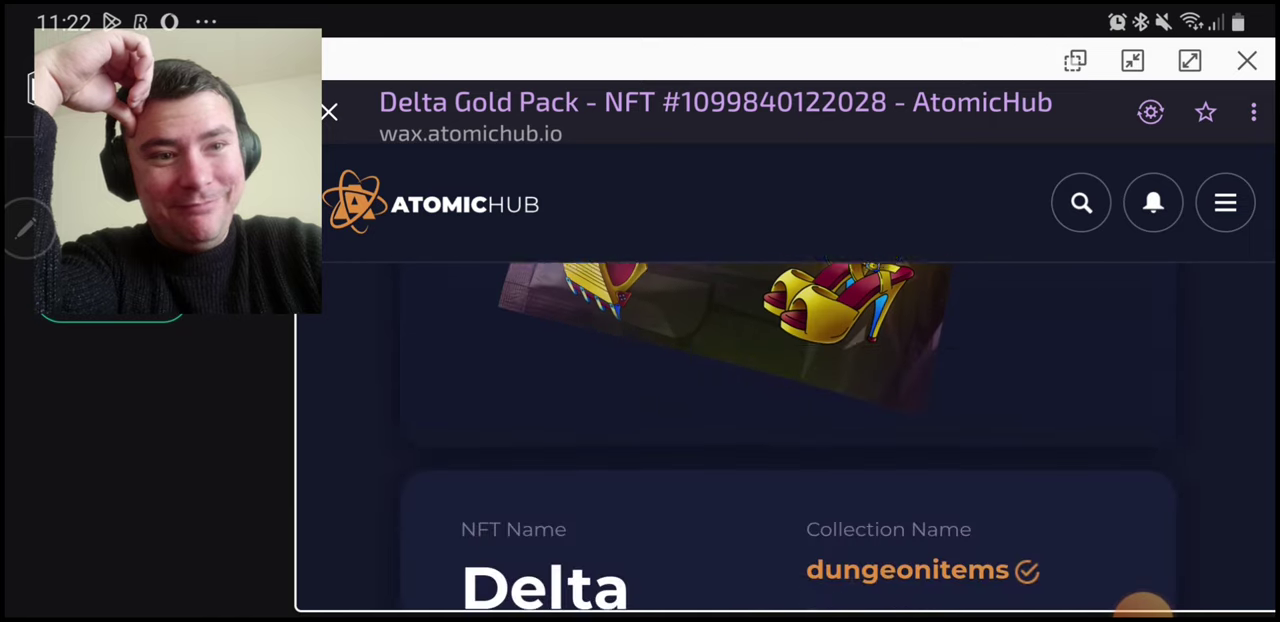
{"action": "scroll", "coordinate": [780, 430], "scroll_direction": "down", "scroll_amount": 4}
{"action": "scroll", "coordinate": [780, 430], "scroll_direction": "down", "scroll_amount": 4}
{"action": "scroll", "coordinate": [780, 430], "scroll_direction": "down", "scroll_amount": 3}
{"action": "scroll", "coordinate": [780, 430], "scroll_direction": "down", "scroll_amount": 2}
Unpack and open the Delta Gold Pack, revealing Swimming Goggles, Fluorescent Color and Tangled Snakes.
{"action": "left_click", "coordinate": [788, 325]}
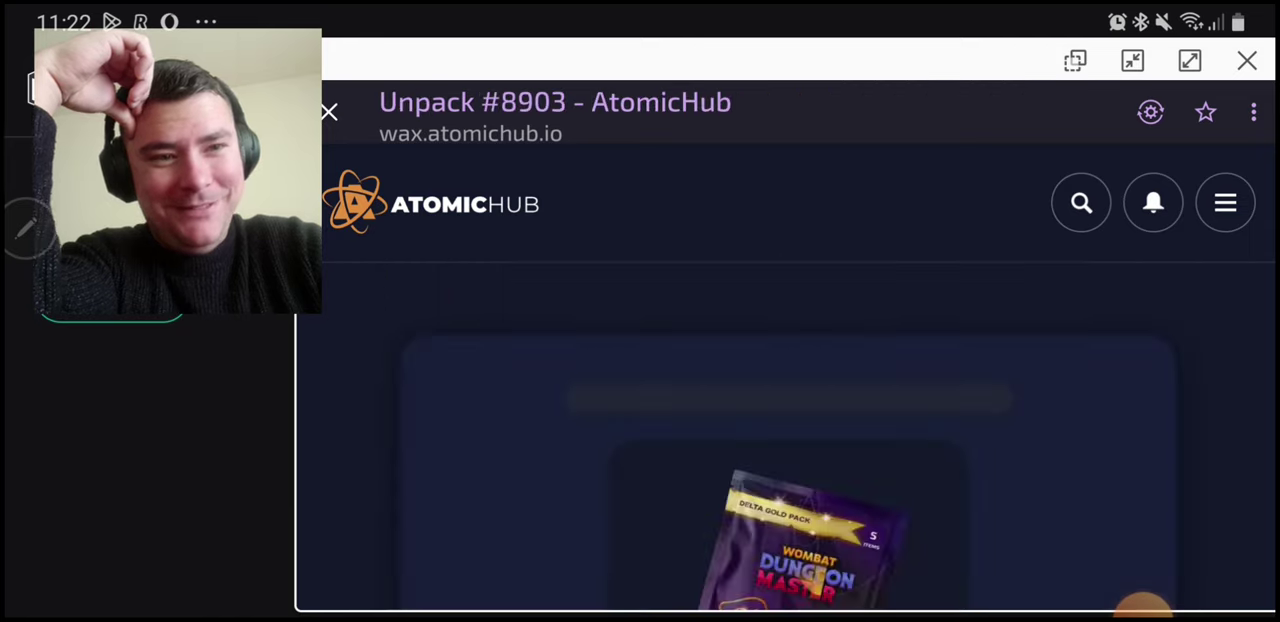
{"action": "scroll", "coordinate": [780, 430], "scroll_direction": "down", "scroll_amount": 3}
{"action": "scroll", "coordinate": [780, 430], "scroll_direction": "down", "scroll_amount": 3}
{"action": "scroll", "coordinate": [780, 430], "scroll_direction": "down", "scroll_amount": 3}
{"action": "scroll", "coordinate": [780, 430], "scroll_direction": "down", "scroll_amount": 3}
{"action": "scroll", "coordinate": [780, 430], "scroll_direction": "down", "scroll_amount": 2}
{"action": "scroll", "coordinate": [780, 430], "scroll_direction": "down", "scroll_amount": 3}
{"action": "scroll", "coordinate": [780, 430], "scroll_direction": "down", "scroll_amount": 2}
{"action": "left_click", "coordinate": [589, 539]}
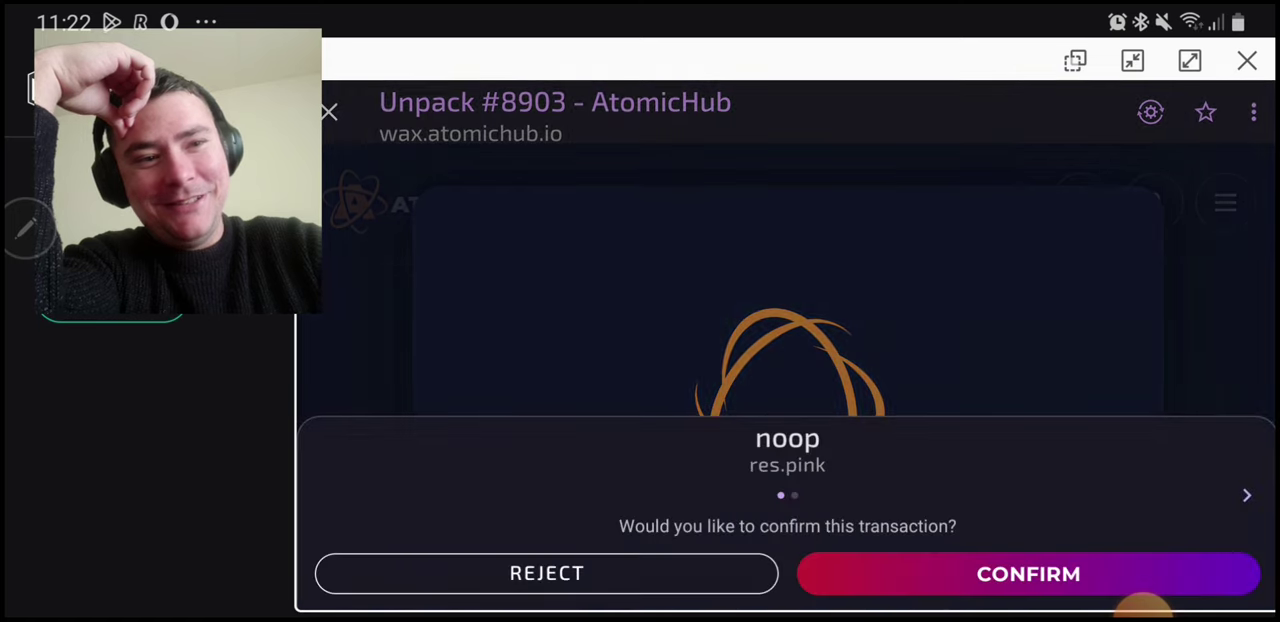
{"action": "left_click", "coordinate": [1028, 573]}
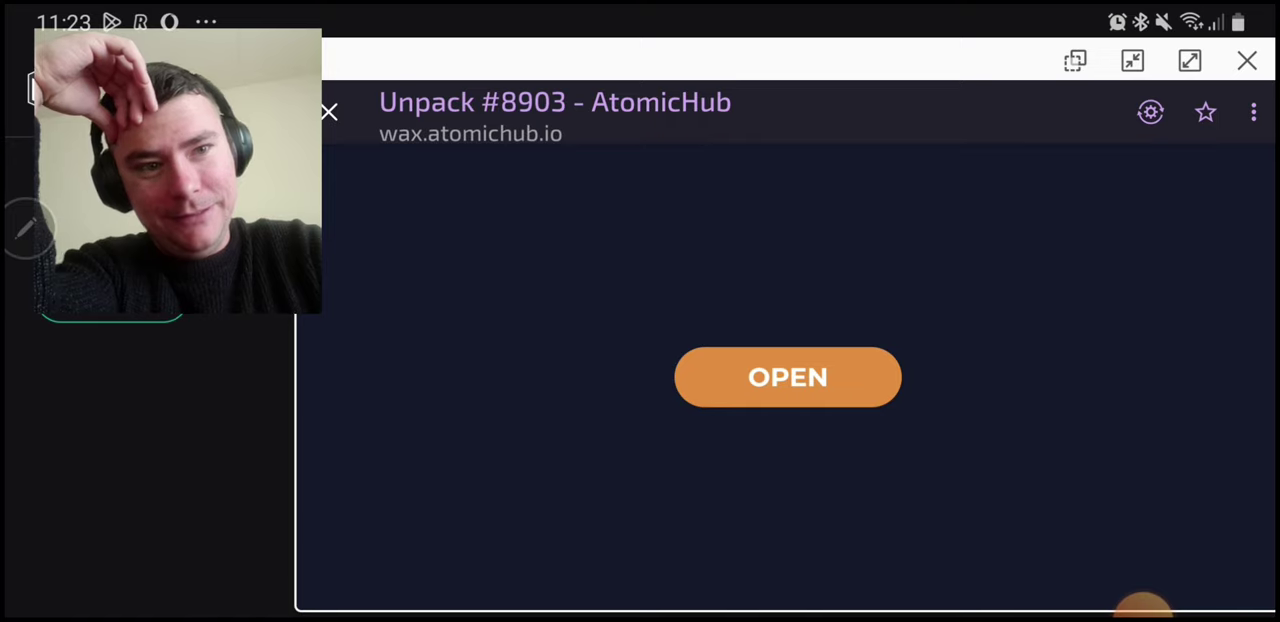
{"action": "left_click", "coordinate": [788, 377]}
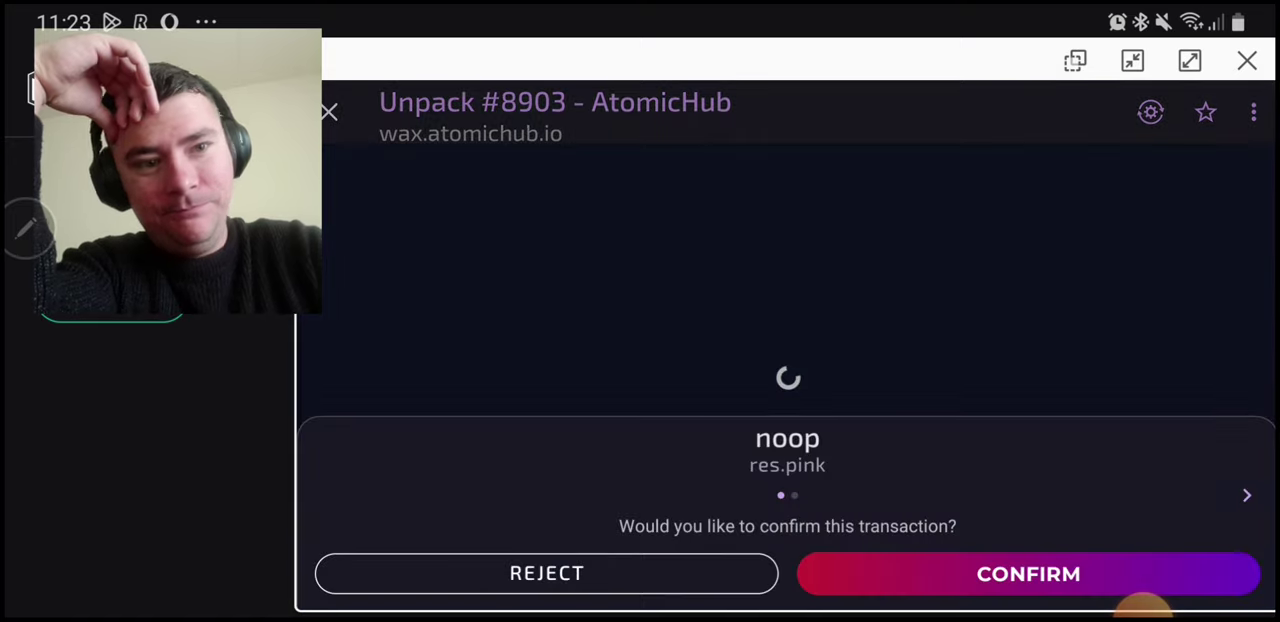
{"action": "left_click", "coordinate": [1028, 573]}
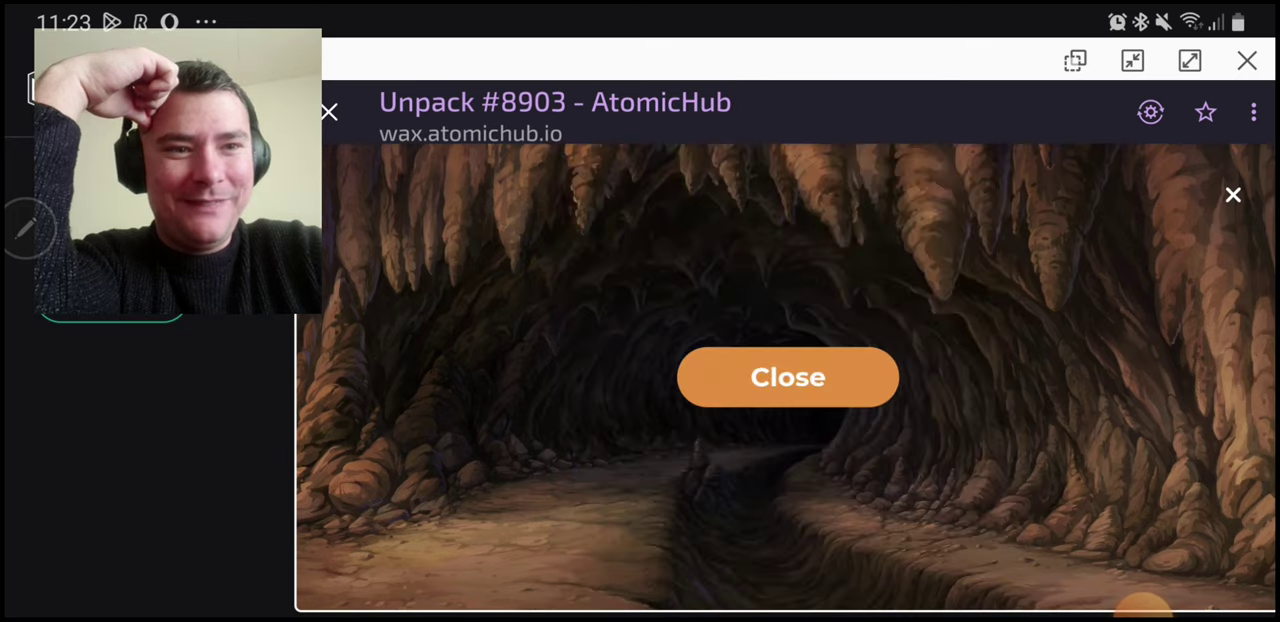
Close the Delta Gold Pack reveal to return to the Unpack #8903 page.
{"action": "left_click", "coordinate": [788, 377]}
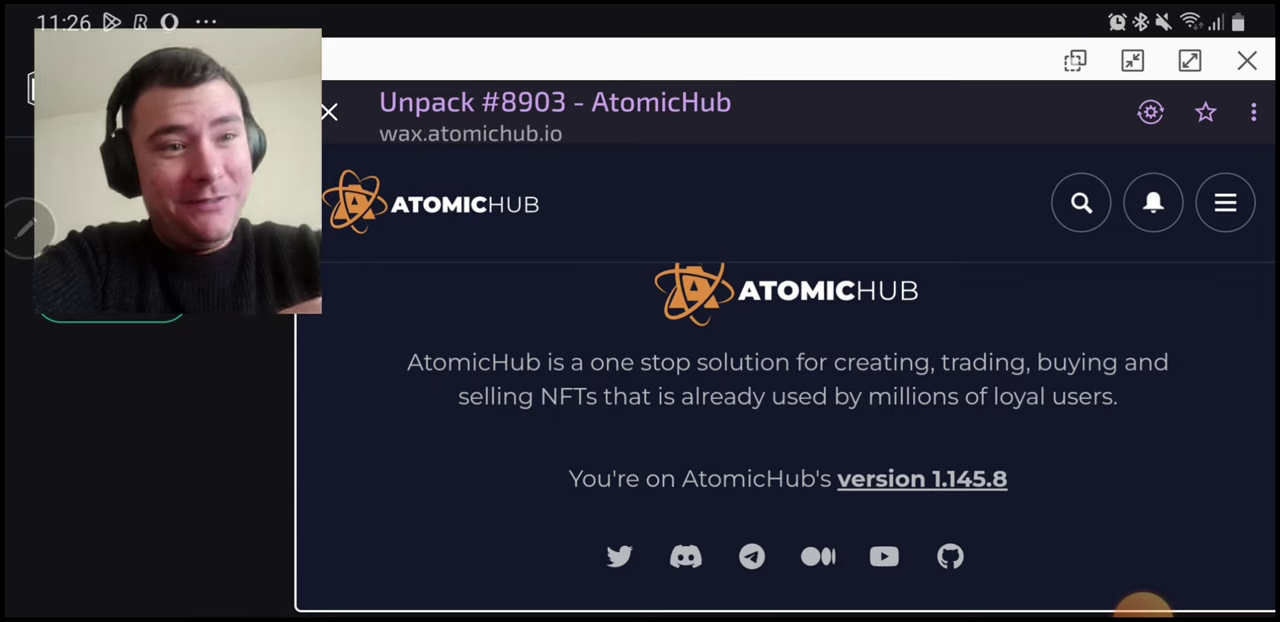
{"action": "scroll", "coordinate": [787, 430], "scroll_direction": "up", "scroll_amount": 8}
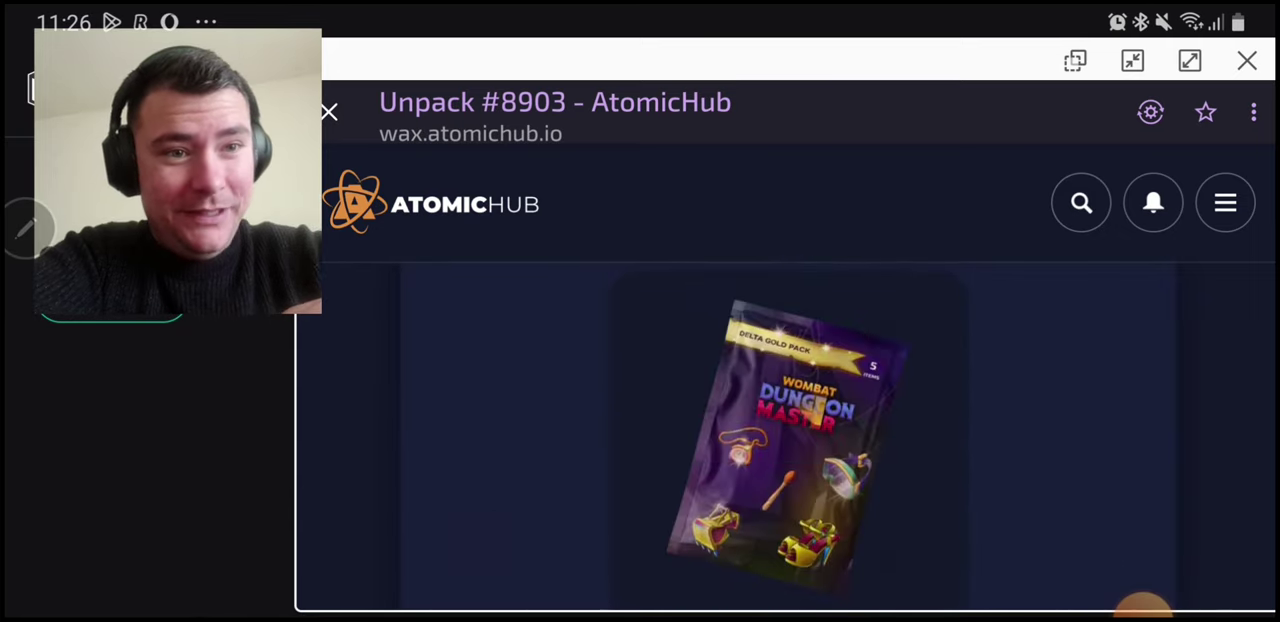
{"action": "scroll", "coordinate": [787, 430], "scroll_direction": "up", "scroll_amount": 4}
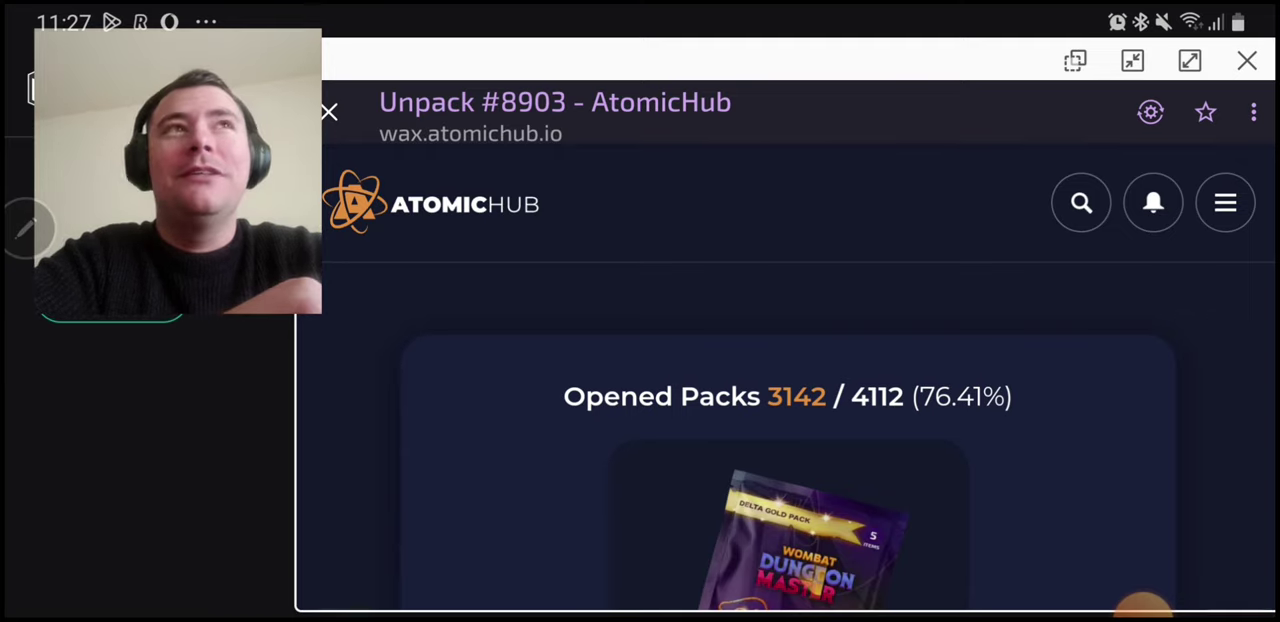
Open My Inventory from the account panel and view the Spell Shell Level 2 details.
{"action": "left_click", "coordinate": [1225, 203]}
{"action": "left_click", "coordinate": [628, 418]}
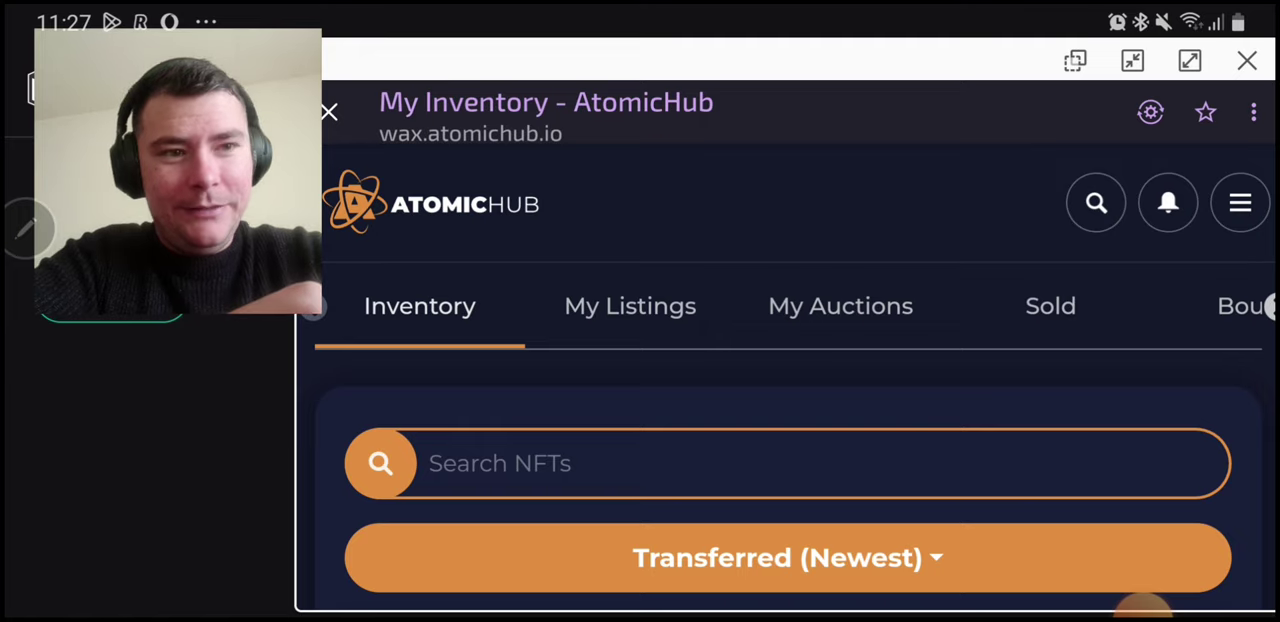
{"action": "scroll", "coordinate": [788, 450], "scroll_direction": "down", "scroll_amount": 5}
{"action": "scroll", "coordinate": [788, 450], "scroll_direction": "down", "scroll_amount": 8}
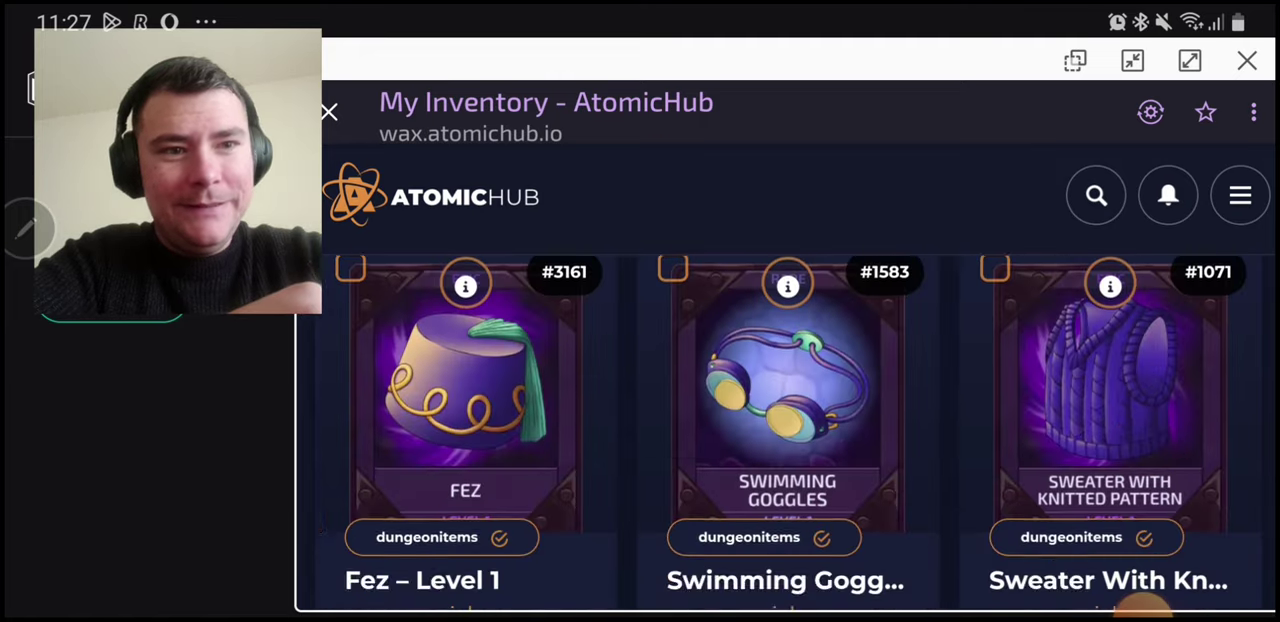
{"action": "scroll", "coordinate": [788, 450], "scroll_direction": "down", "scroll_amount": 4}
{"action": "scroll", "coordinate": [788, 450], "scroll_direction": "down", "scroll_amount": 2}
{"action": "scroll", "coordinate": [788, 450], "scroll_direction": "down", "scroll_amount": 4}
{"action": "scroll", "coordinate": [788, 450], "scroll_direction": "down", "scroll_amount": 2}
{"action": "scroll", "coordinate": [788, 450], "scroll_direction": "down", "scroll_amount": 1}
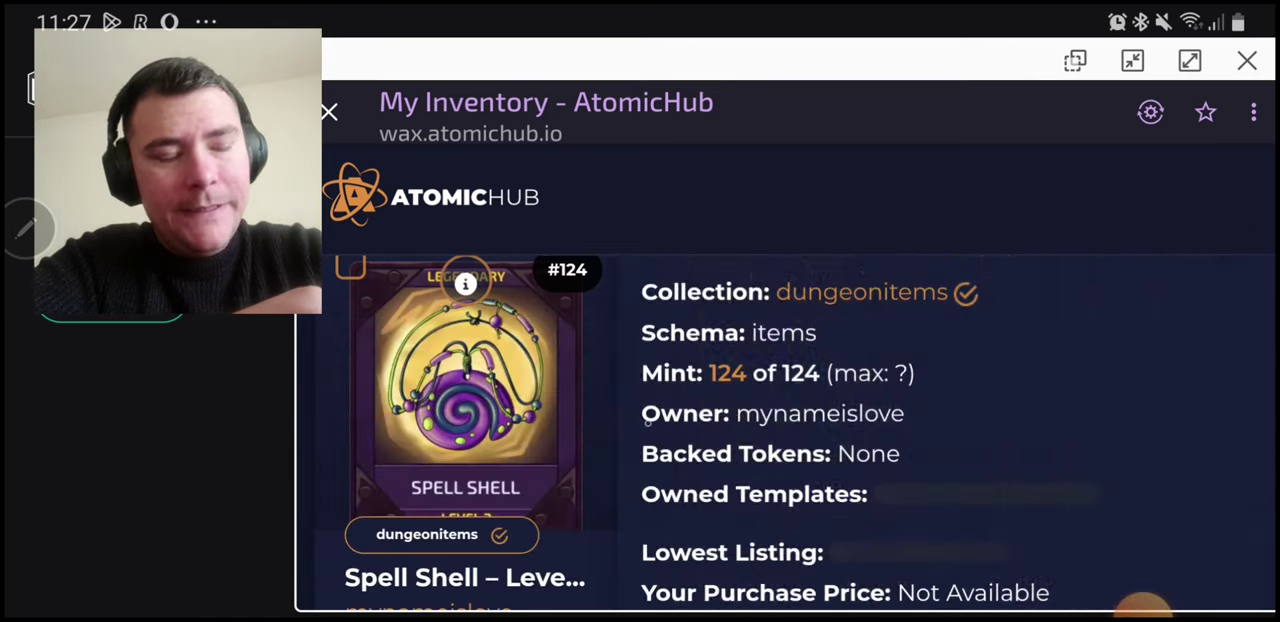
{"action": "left_click", "coordinate": [465, 284]}
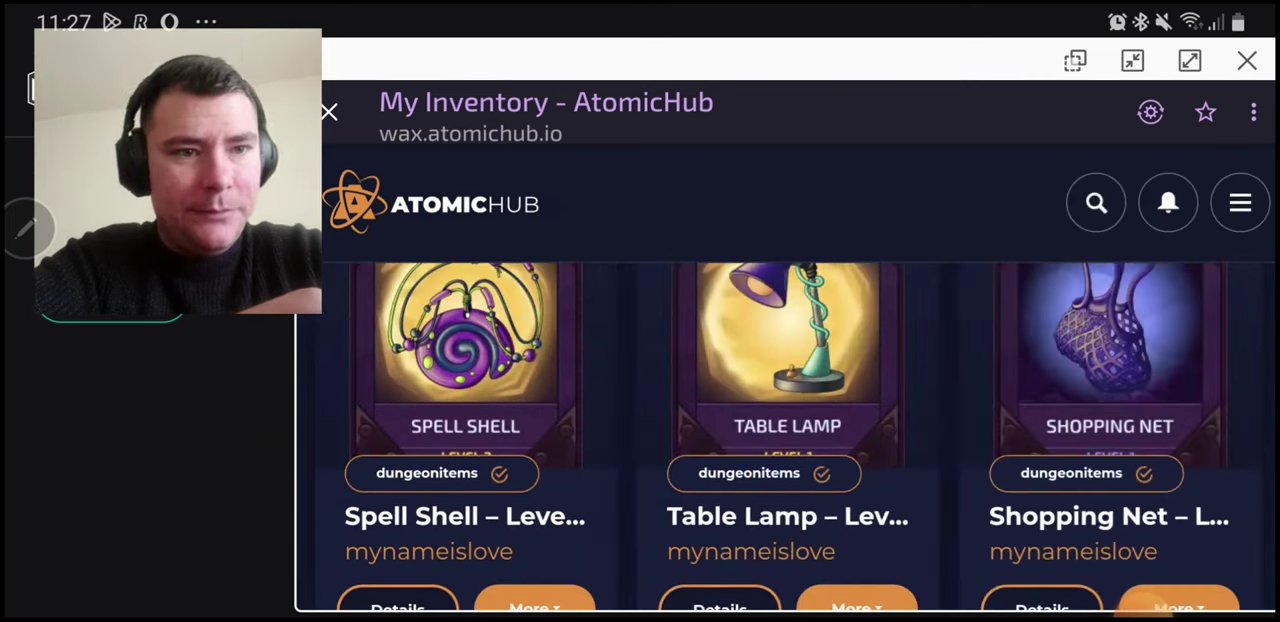
Open the Spell Shell – Level 2 NFT page to review its price history.
{"action": "left_click", "coordinate": [465, 340]}
{"action": "scroll", "coordinate": [780, 450], "scroll_direction": "down", "scroll_amount": 10}
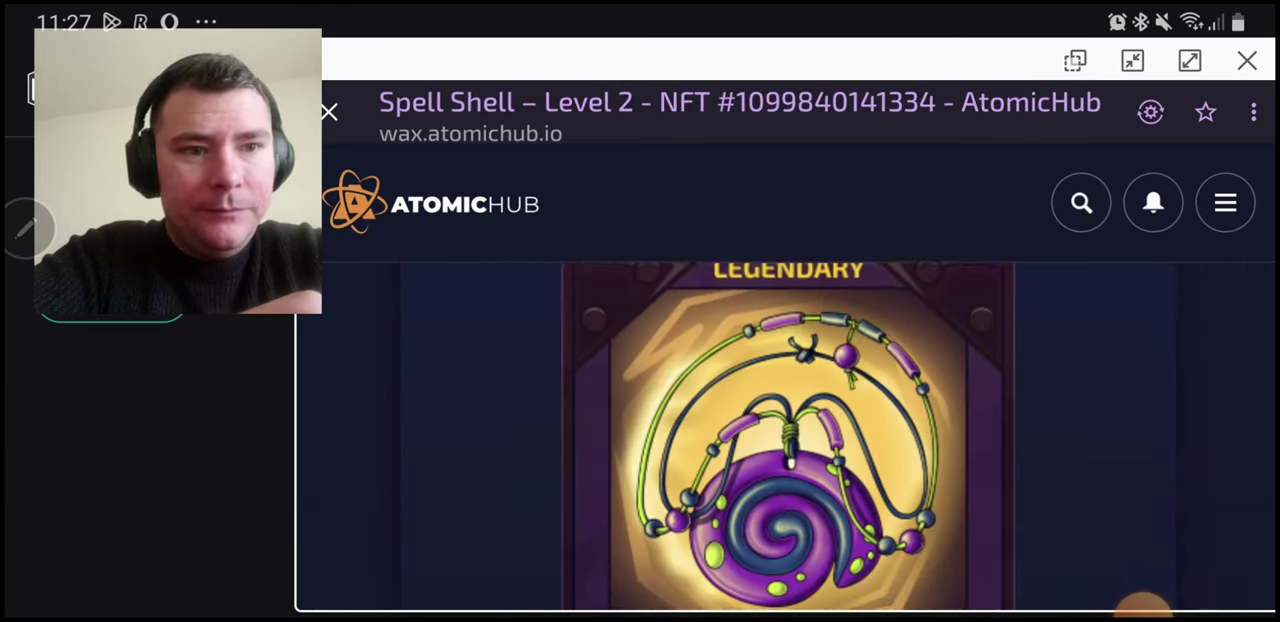
{"action": "scroll", "coordinate": [780, 450], "scroll_direction": "down", "scroll_amount": 10}
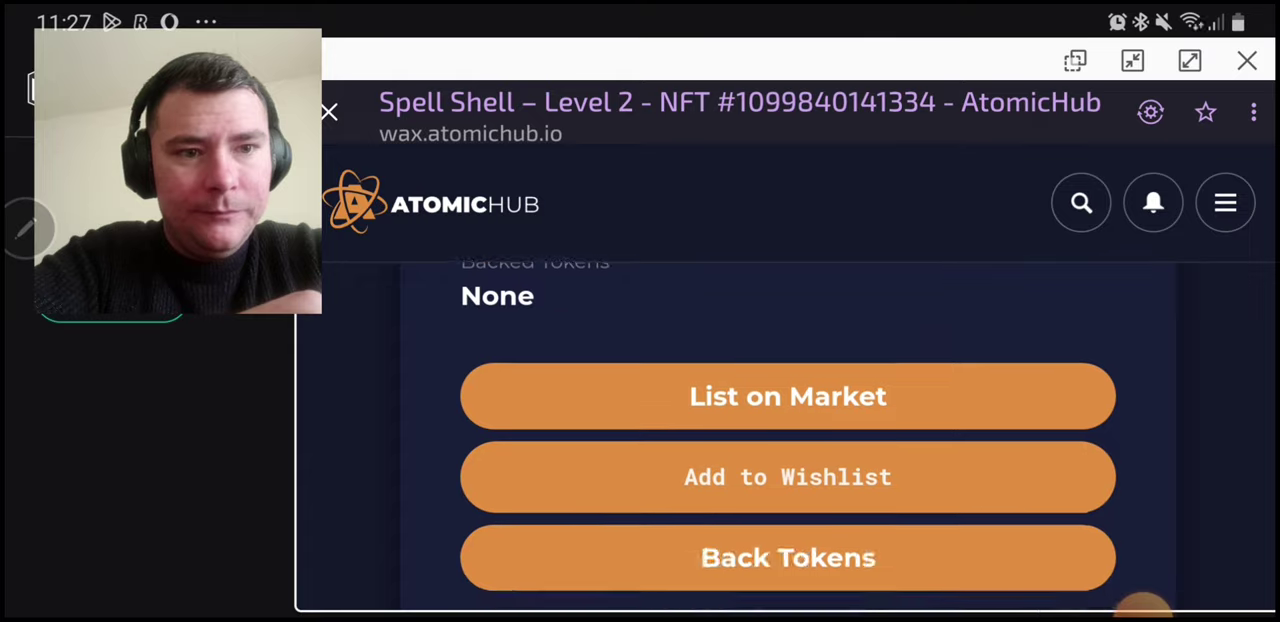
{"action": "scroll", "coordinate": [780, 450], "scroll_direction": "down", "scroll_amount": 10}
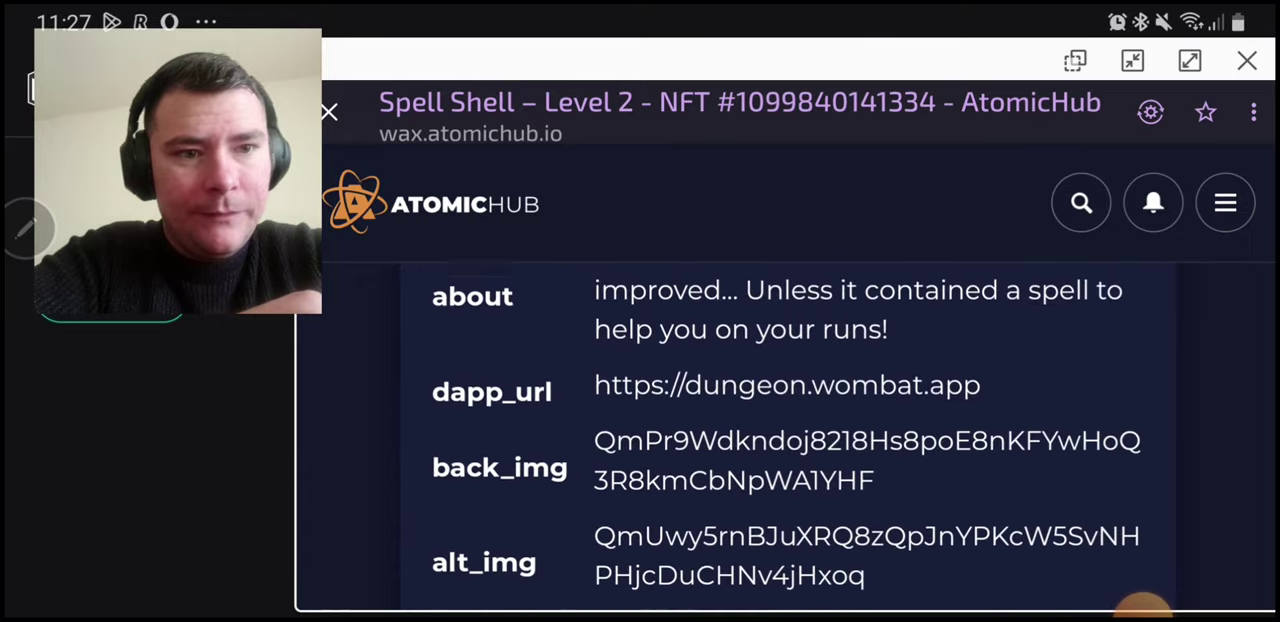
{"action": "scroll", "coordinate": [780, 450], "scroll_direction": "down", "scroll_amount": 10}
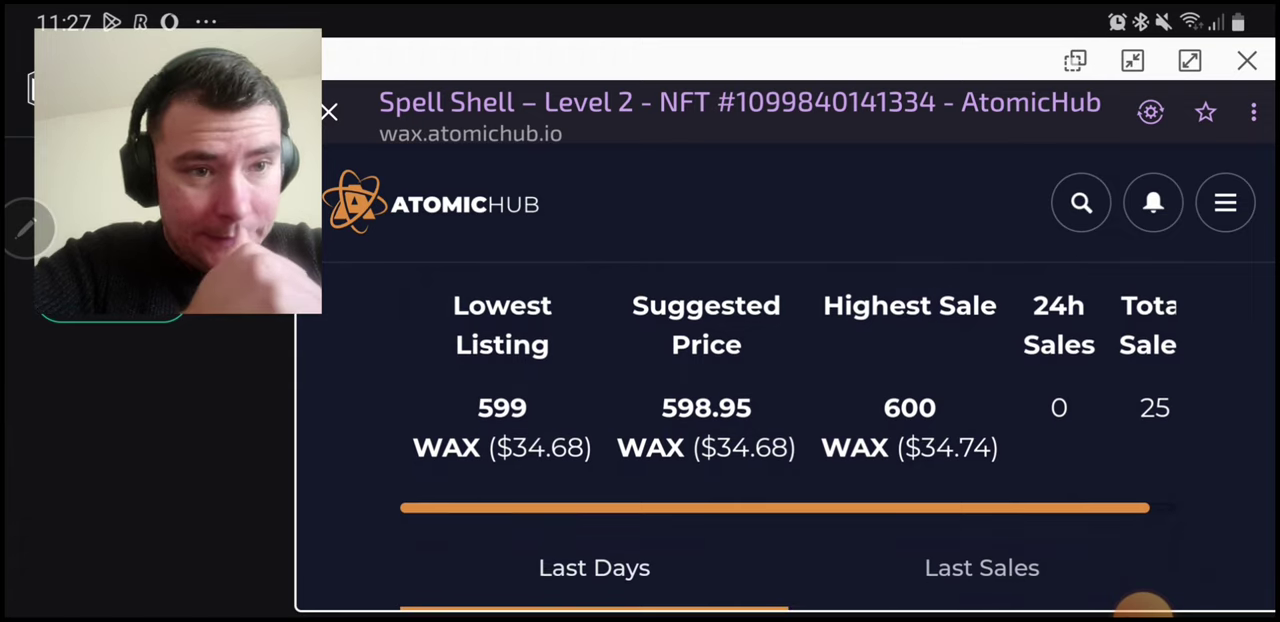
{"action": "scroll", "coordinate": [780, 400], "scroll_direction": "right", "scroll_amount": 1}
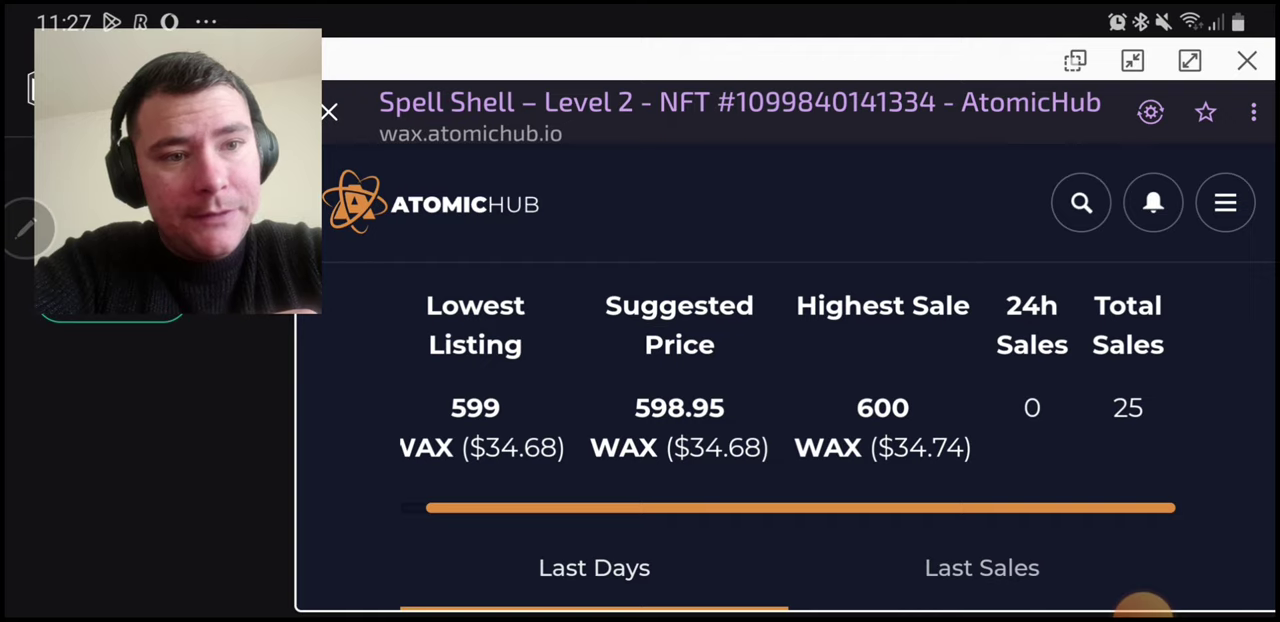
{"action": "scroll", "coordinate": [780, 400], "scroll_direction": "up", "scroll_amount": 5}
{"action": "scroll", "coordinate": [780, 400], "scroll_direction": "up", "scroll_amount": 5}
{"action": "scroll", "coordinate": [780, 400], "scroll_direction": "up", "scroll_amount": 3}
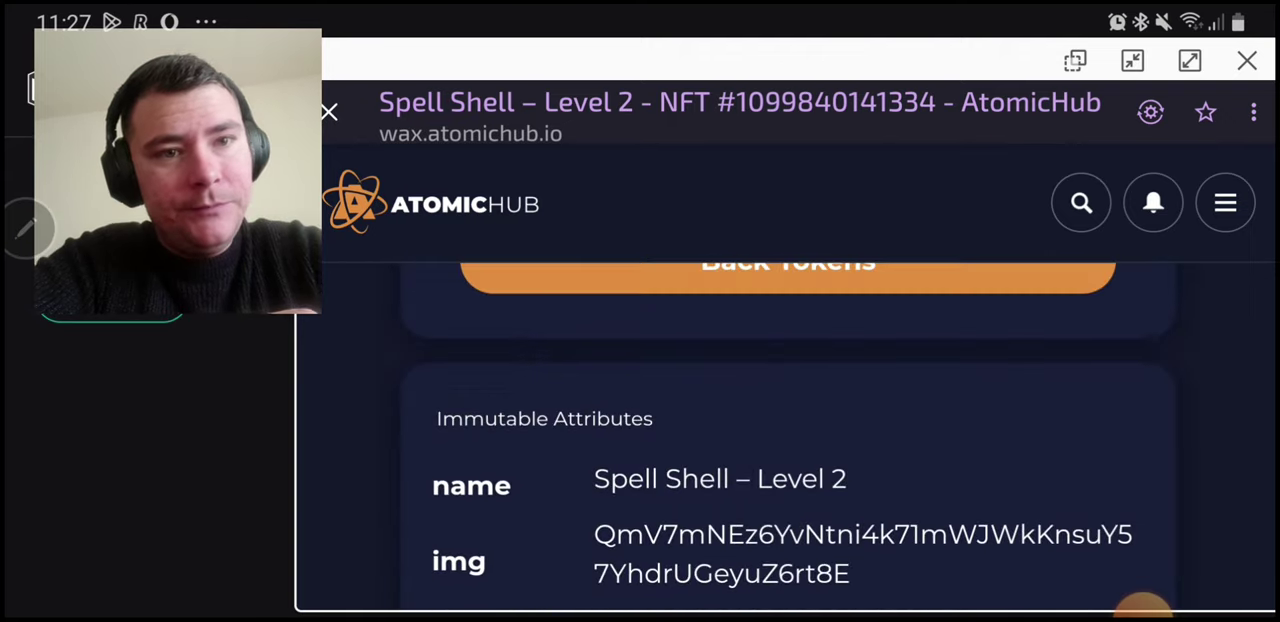
{"action": "scroll", "coordinate": [780, 400], "scroll_direction": "up", "scroll_amount": 5}
{"action": "scroll", "coordinate": [780, 400], "scroll_direction": "up", "scroll_amount": 2}
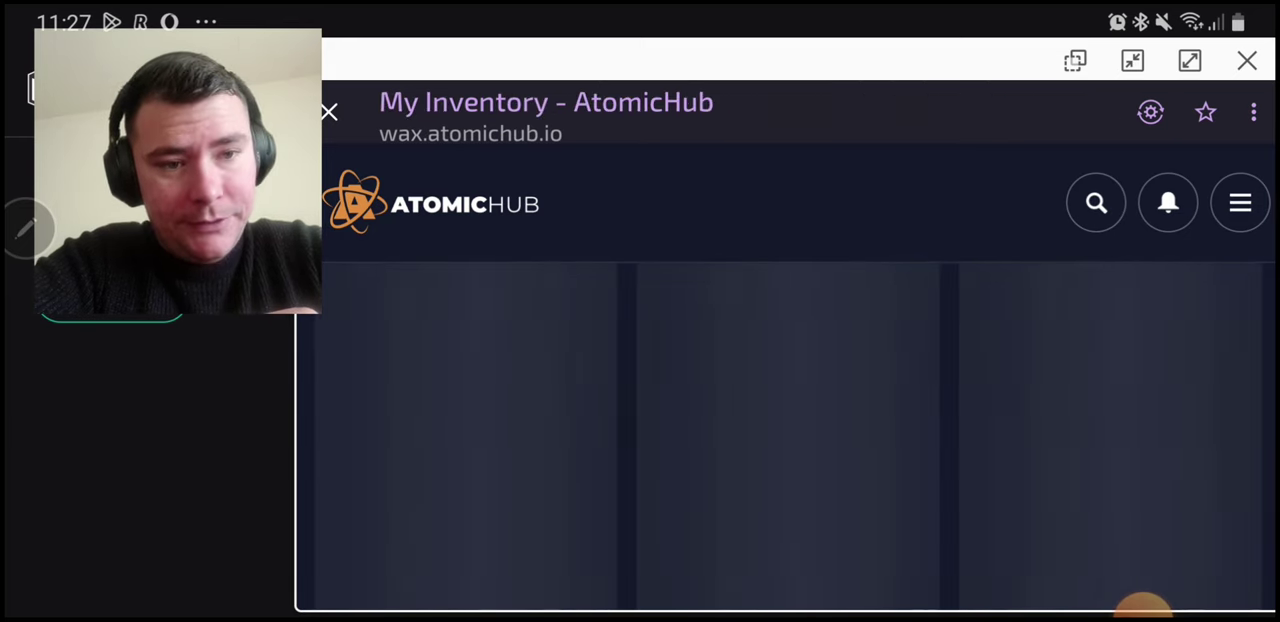
Preview the Spell Shell, Paintball Glasses and Snow Shovel item details in the inventory.
{"action": "left_click", "coordinate": [391, 600]}
{"action": "scroll", "coordinate": [780, 400], "scroll_direction": "down", "scroll_amount": 2}
{"action": "scroll", "coordinate": [780, 400], "scroll_direction": "up", "scroll_amount": 2}
{"action": "scroll", "coordinate": [780, 400], "scroll_direction": "down", "scroll_amount": 4}
{"action": "scroll", "coordinate": [780, 400], "scroll_direction": "down", "scroll_amount": 3}
{"action": "left_click", "coordinate": [465, 320]}
{"action": "scroll", "coordinate": [780, 400], "scroll_direction": "down", "scroll_amount": 3}
{"action": "scroll", "coordinate": [780, 400], "scroll_direction": "down", "scroll_amount": 2}
{"action": "scroll", "coordinate": [780, 400], "scroll_direction": "up", "scroll_amount": 3}
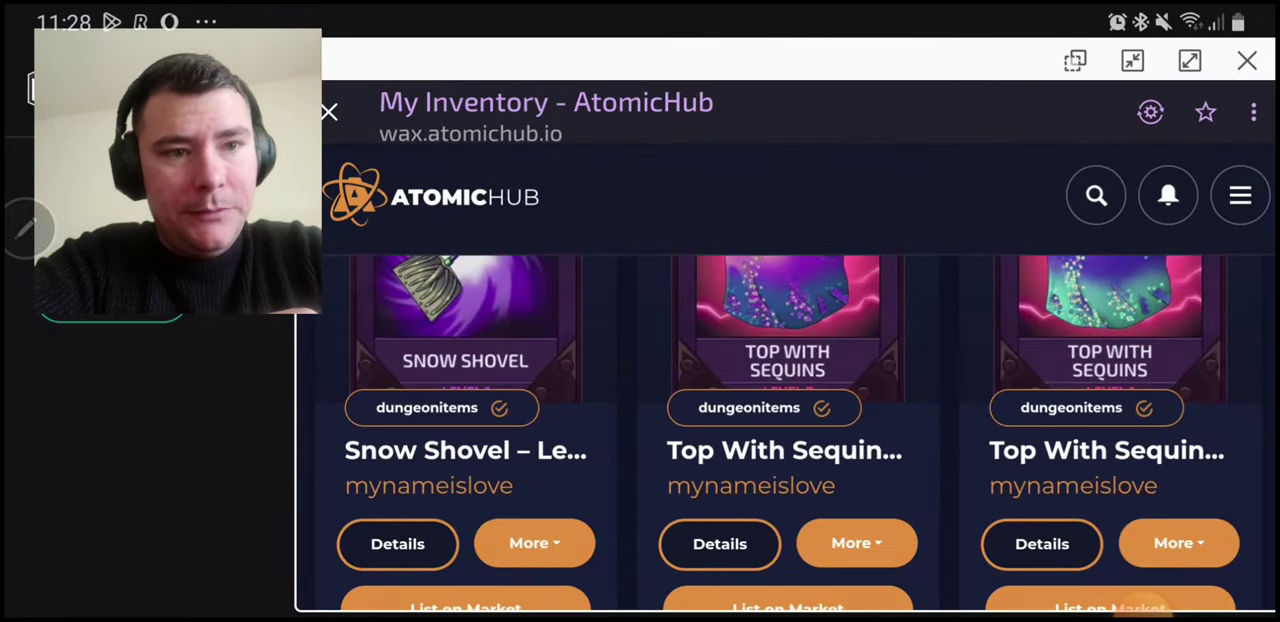
{"action": "left_click", "coordinate": [397, 545]}
{"action": "scroll", "coordinate": [780, 400], "scroll_direction": "down", "scroll_amount": 2}
{"action": "left_click", "coordinate": [397, 239]}
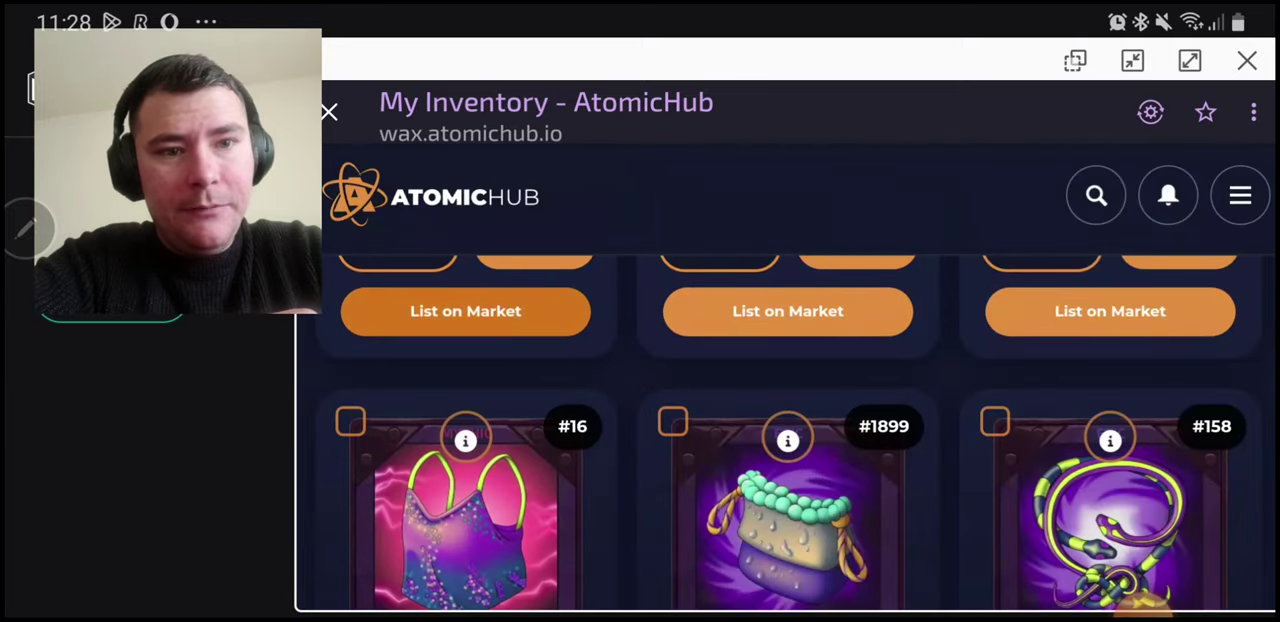
{"action": "scroll", "coordinate": [780, 400], "scroll_direction": "down", "scroll_amount": 2}
Check the #16 Top With Sequins – Level 2 NFT page prices, then return to the inventory.
{"action": "left_click", "coordinate": [465, 400]}
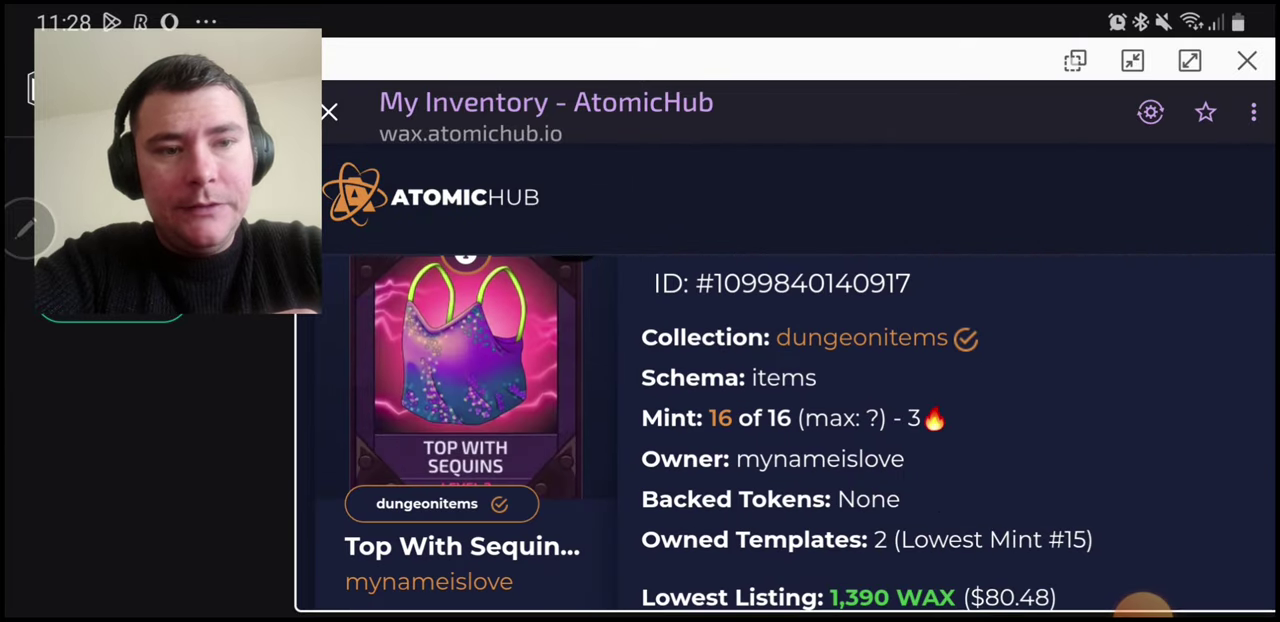
{"action": "left_click", "coordinate": [465, 360]}
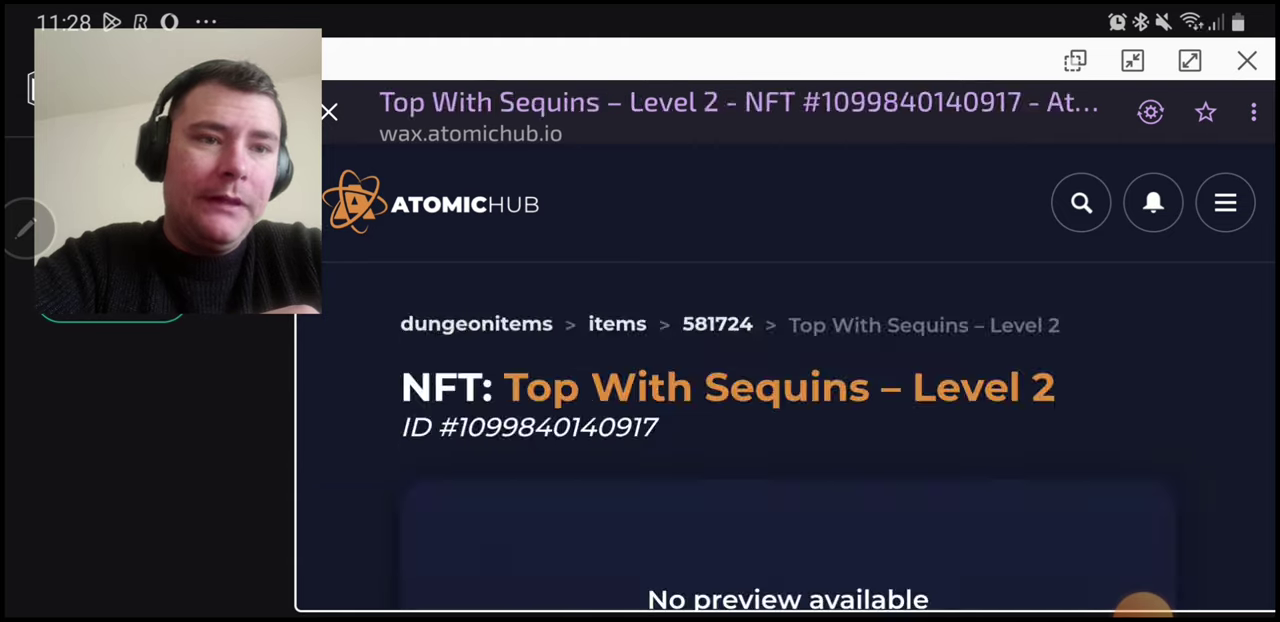
{"action": "scroll", "coordinate": [780, 450], "scroll_direction": "down", "scroll_amount": 3}
{"action": "scroll", "coordinate": [780, 450], "scroll_direction": "down", "scroll_amount": 3}
{"action": "scroll", "coordinate": [780, 450], "scroll_direction": "down", "scroll_amount": 2}
{"action": "scroll", "coordinate": [780, 430], "scroll_direction": "down", "scroll_amount": 4}
{"action": "scroll", "coordinate": [780, 430], "scroll_direction": "down", "scroll_amount": 3}
{"action": "scroll", "coordinate": [780, 430], "scroll_direction": "down", "scroll_amount": 2}
{"action": "scroll", "coordinate": [780, 430], "scroll_direction": "down", "scroll_amount": 3}
{"action": "scroll", "coordinate": [780, 430], "scroll_direction": "down", "scroll_amount": 3}
{"action": "scroll", "coordinate": [780, 430], "scroll_direction": "down", "scroll_amount": 4}
{"action": "scroll", "coordinate": [780, 430], "scroll_direction": "down", "scroll_amount": 2}
{"action": "scroll", "coordinate": [780, 430], "scroll_direction": "down", "scroll_amount": 3}
{"action": "scroll", "coordinate": [780, 430], "scroll_direction": "down", "scroll_amount": 4}
{"action": "scroll", "coordinate": [780, 430], "scroll_direction": "down", "scroll_amount": 2}
{"action": "scroll", "coordinate": [780, 430], "scroll_direction": "down", "scroll_amount": 3}
{"action": "scroll", "coordinate": [780, 430], "scroll_direction": "down", "scroll_amount": 2}
{"action": "scroll", "coordinate": [780, 430], "scroll_direction": "down", "scroll_amount": 4}
{"action": "scroll", "coordinate": [780, 430], "scroll_direction": "down", "scroll_amount": 4}
{"action": "scroll", "coordinate": [780, 430], "scroll_direction": "down", "scroll_amount": 3}
{"action": "scroll", "coordinate": [780, 430], "scroll_direction": "up", "scroll_amount": 3}
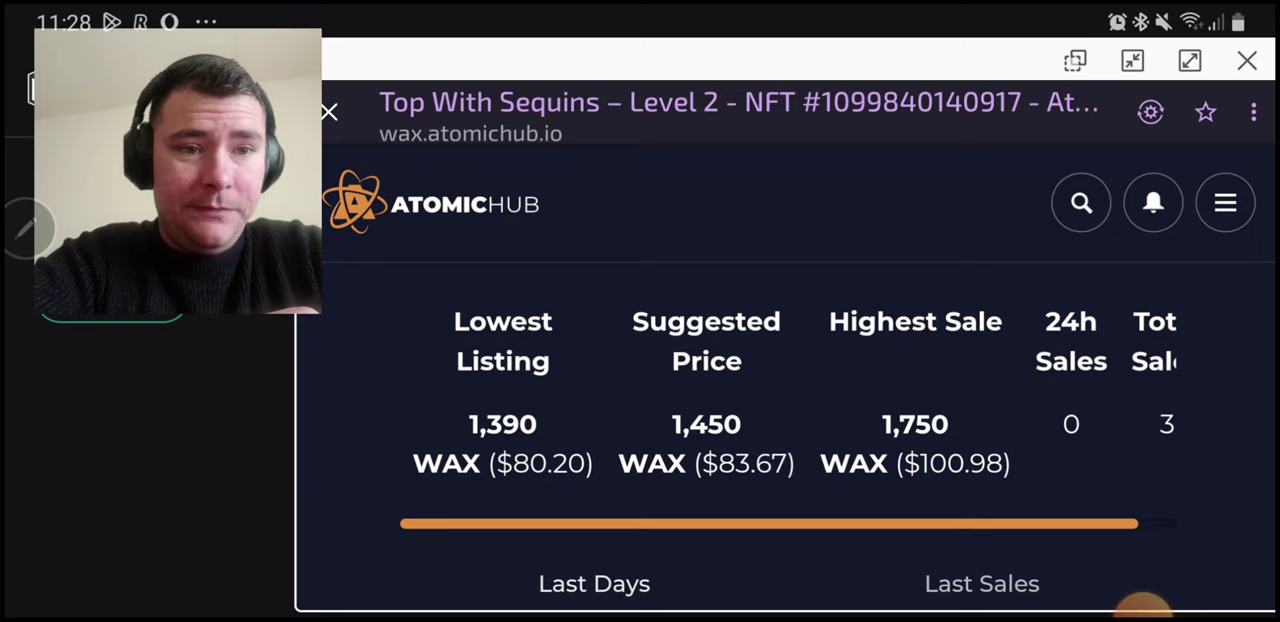
{"action": "scroll", "coordinate": [780, 430], "scroll_direction": "up", "scroll_amount": 5}
{"action": "scroll", "coordinate": [780, 430], "scroll_direction": "up", "scroll_amount": 5}
{"action": "scroll", "coordinate": [780, 430], "scroll_direction": "up", "scroll_amount": 5}
{"action": "scroll", "coordinate": [780, 430], "scroll_direction": "up", "scroll_amount": 5}
{"action": "scroll", "coordinate": [780, 430], "scroll_direction": "up", "scroll_amount": 5}
{"action": "scroll", "coordinate": [780, 430], "scroll_direction": "up", "scroll_amount": 5}
{"action": "scroll", "coordinate": [780, 430], "scroll_direction": "down", "scroll_amount": 4}
{"action": "scroll", "coordinate": [780, 430], "scroll_direction": "down", "scroll_amount": 2}
{"action": "scroll", "coordinate": [780, 430], "scroll_direction": "up", "scroll_amount": 3}
{"action": "scroll", "coordinate": [780, 430], "scroll_direction": "down", "scroll_amount": 4}
{"action": "scroll", "coordinate": [780, 430], "scroll_direction": "down", "scroll_amount": 5}
{"action": "scroll", "coordinate": [780, 430], "scroll_direction": "down", "scroll_amount": 5}
{"action": "scroll", "coordinate": [780, 430], "scroll_direction": "down", "scroll_amount": 5}
{"action": "scroll", "coordinate": [780, 430], "scroll_direction": "down", "scroll_amount": 4}
{"action": "scroll", "coordinate": [780, 430], "scroll_direction": "up", "scroll_amount": 5}
{"action": "scroll", "coordinate": [780, 430], "scroll_direction": "up", "scroll_amount": 5}
{"action": "scroll", "coordinate": [780, 430], "scroll_direction": "up", "scroll_amount": 3}
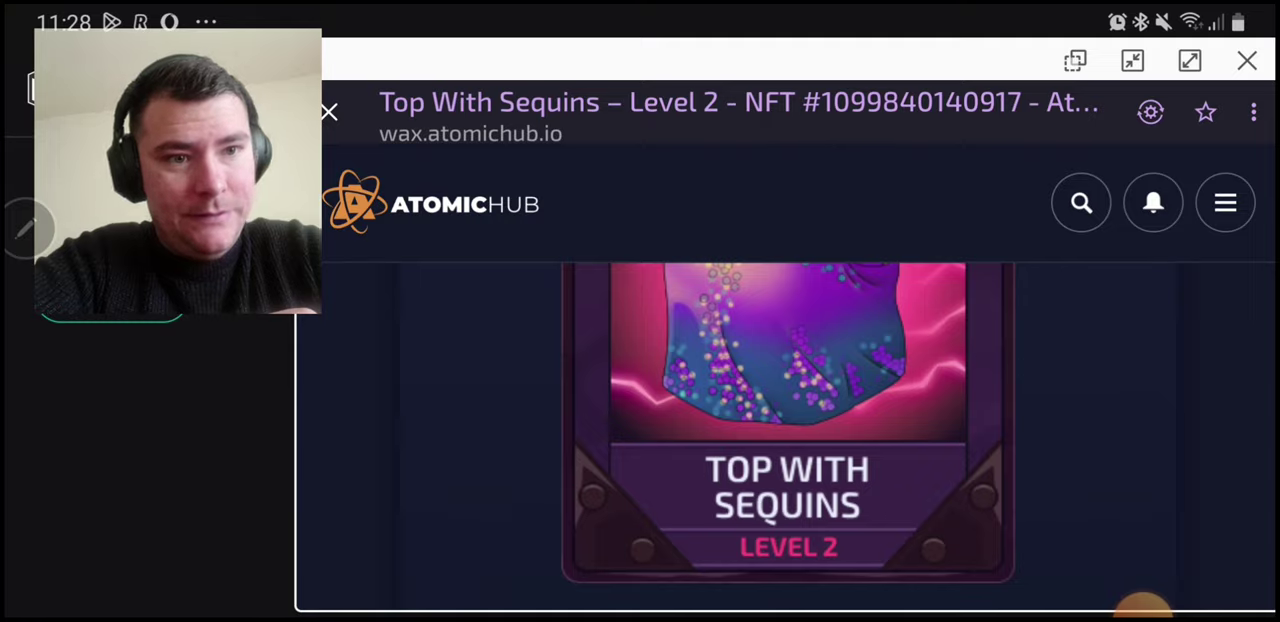
{"action": "key", "text": "alt+Left"}
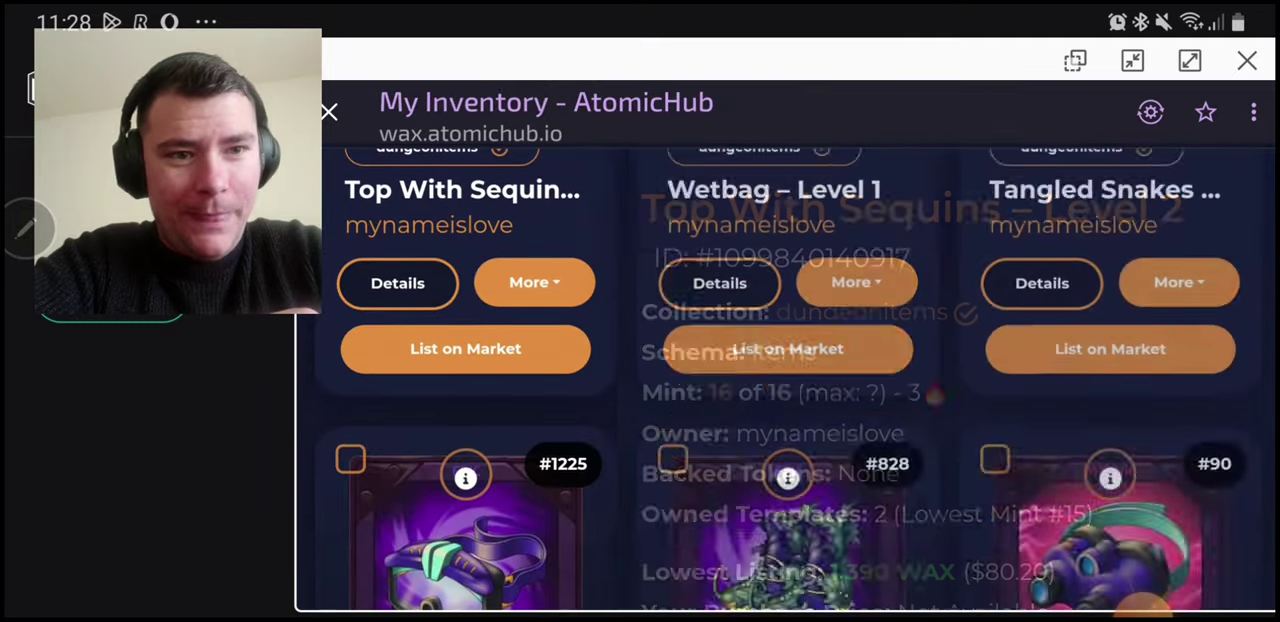
{"action": "scroll", "coordinate": [780, 430], "scroll_direction": "down", "scroll_amount": 5}
{"action": "scroll", "coordinate": [780, 430], "scroll_direction": "down", "scroll_amount": 5}
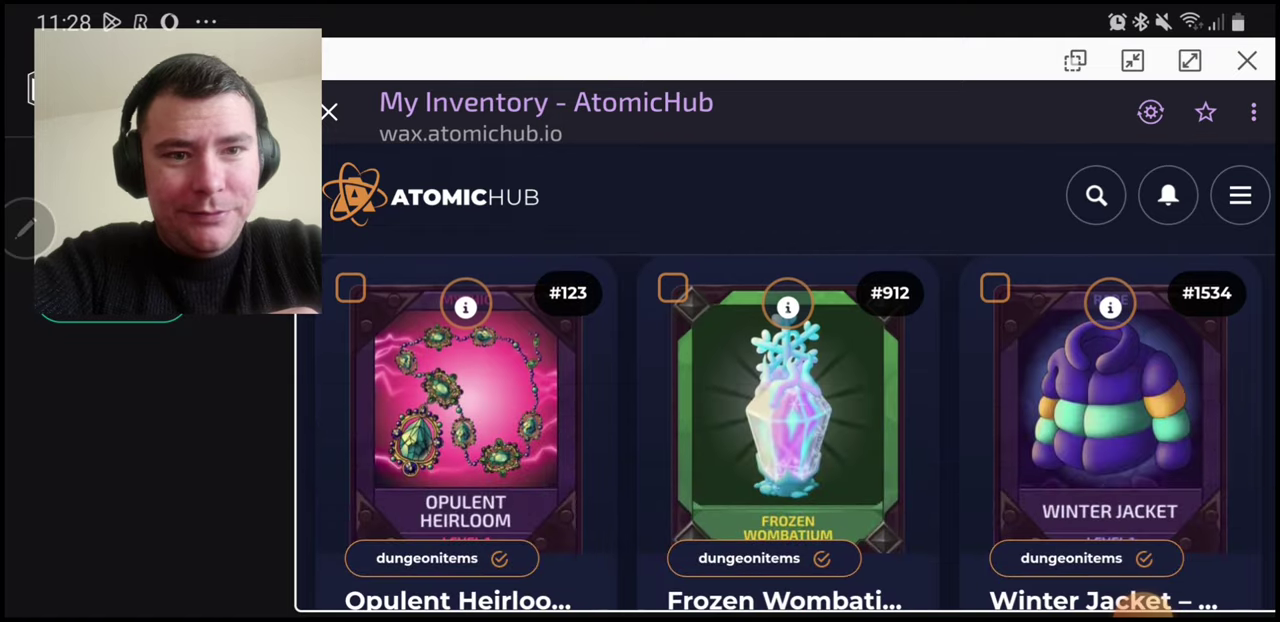
{"action": "scroll", "coordinate": [780, 430], "scroll_direction": "down", "scroll_amount": 3}
{"action": "scroll", "coordinate": [780, 430], "scroll_direction": "up", "scroll_amount": 4}
{"action": "scroll", "coordinate": [780, 430], "scroll_direction": "up", "scroll_amount": 3}
{"action": "scroll", "coordinate": [780, 430], "scroll_direction": "down", "scroll_amount": 4}
{"action": "scroll", "coordinate": [780, 430], "scroll_direction": "down", "scroll_amount": 4}
{"action": "scroll", "coordinate": [780, 430], "scroll_direction": "down", "scroll_amount": 4}
{"action": "scroll", "coordinate": [780, 430], "scroll_direction": "up", "scroll_amount": 5}
Glance at Paintball Glasses details, then review Thermal Glasses – Level 1 NFT prices and return.
{"action": "left_click", "coordinate": [465, 370]}
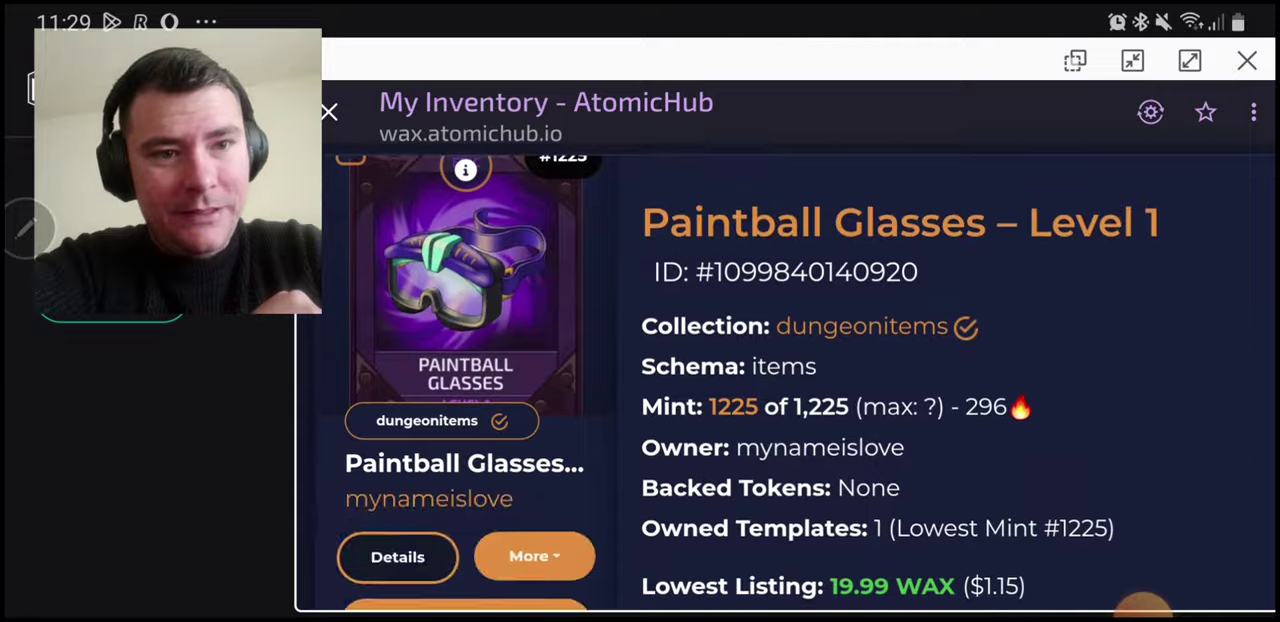
{"action": "key", "text": "alt+Left"}
{"action": "left_click", "coordinate": [1110, 470]}
{"action": "scroll", "coordinate": [785, 430], "scroll_direction": "down", "scroll_amount": 5}
{"action": "scroll", "coordinate": [785, 430], "scroll_direction": "down", "scroll_amount": 5}
{"action": "scroll", "coordinate": [785, 430], "scroll_direction": "down", "scroll_amount": 5}
{"action": "scroll", "coordinate": [785, 430], "scroll_direction": "down", "scroll_amount": 3}
{"action": "scroll", "coordinate": [785, 430], "scroll_direction": "down", "scroll_amount": 5}
{"action": "scroll", "coordinate": [785, 430], "scroll_direction": "down", "scroll_amount": 5}
{"action": "scroll", "coordinate": [785, 430], "scroll_direction": "down", "scroll_amount": 5}
{"action": "scroll", "coordinate": [785, 430], "scroll_direction": "down", "scroll_amount": 4}
{"action": "scroll", "coordinate": [785, 430], "scroll_direction": "down", "scroll_amount": 5}
{"action": "scroll", "coordinate": [785, 430], "scroll_direction": "down", "scroll_amount": 5}
{"action": "scroll", "coordinate": [785, 430], "scroll_direction": "down", "scroll_amount": 5}
{"action": "scroll", "coordinate": [785, 430], "scroll_direction": "up", "scroll_amount": 5}
{"action": "scroll", "coordinate": [785, 430], "scroll_direction": "down", "scroll_amount": 2}
{"action": "scroll", "coordinate": [785, 430], "scroll_direction": "down", "scroll_amount": 1}
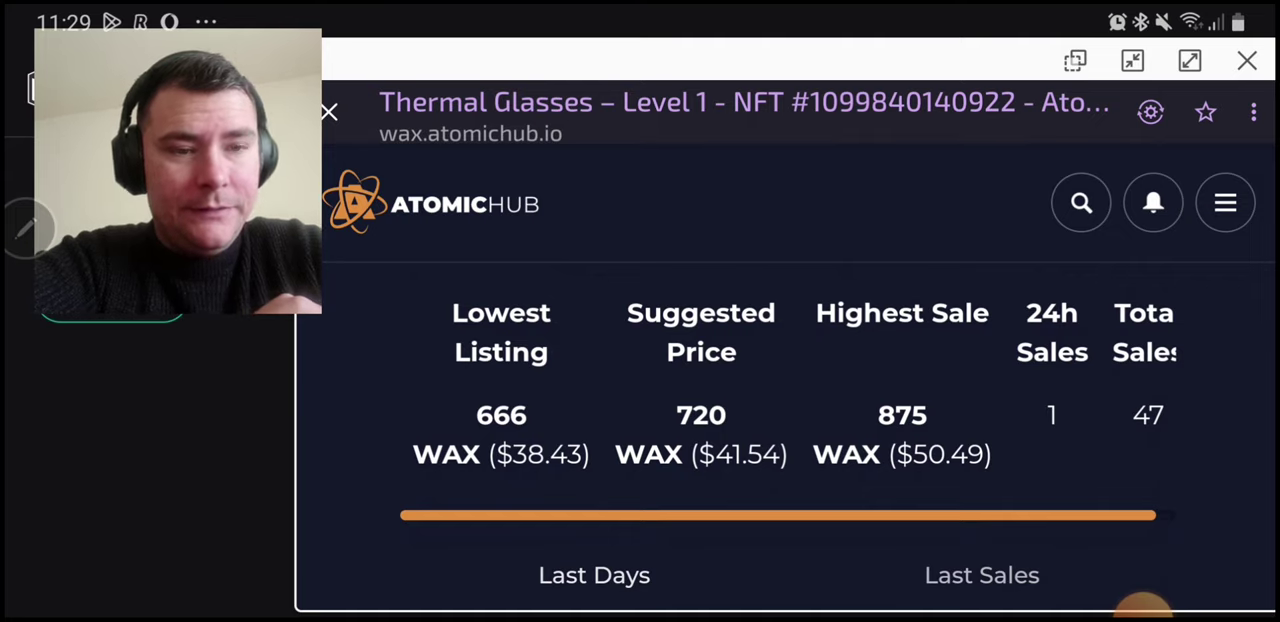
{"action": "key", "text": "alt+Left"}
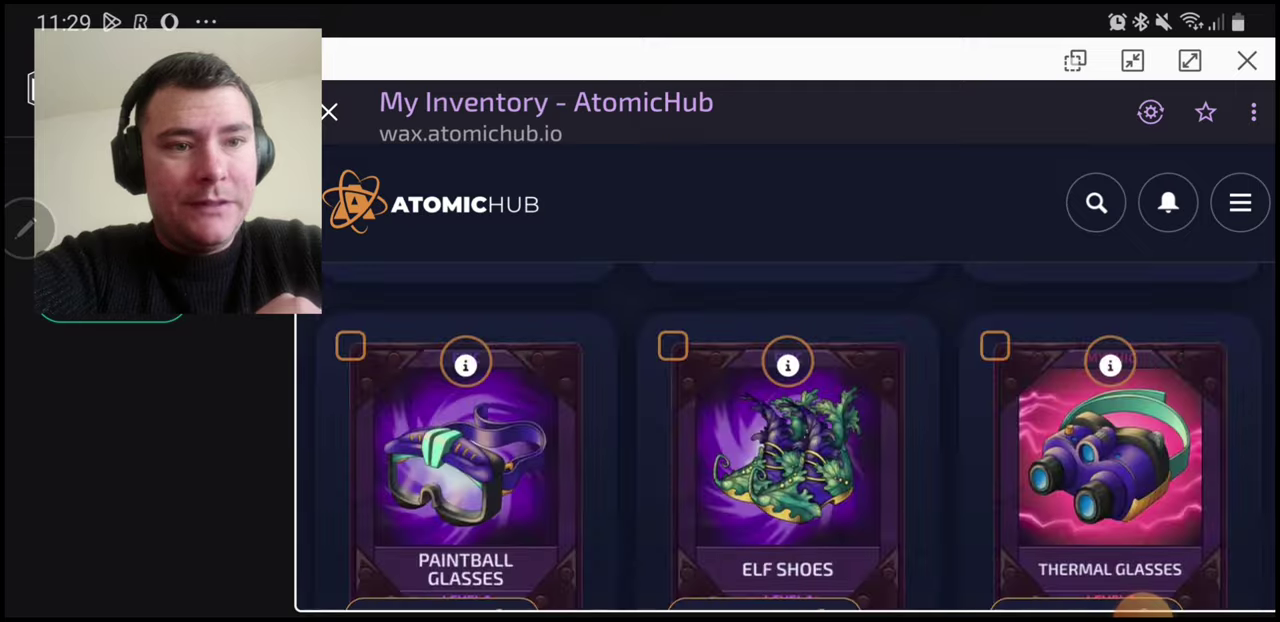
{"action": "scroll", "coordinate": [785, 430], "scroll_direction": "down", "scroll_amount": 5}
{"action": "scroll", "coordinate": [785, 430], "scroll_direction": "down", "scroll_amount": 3}
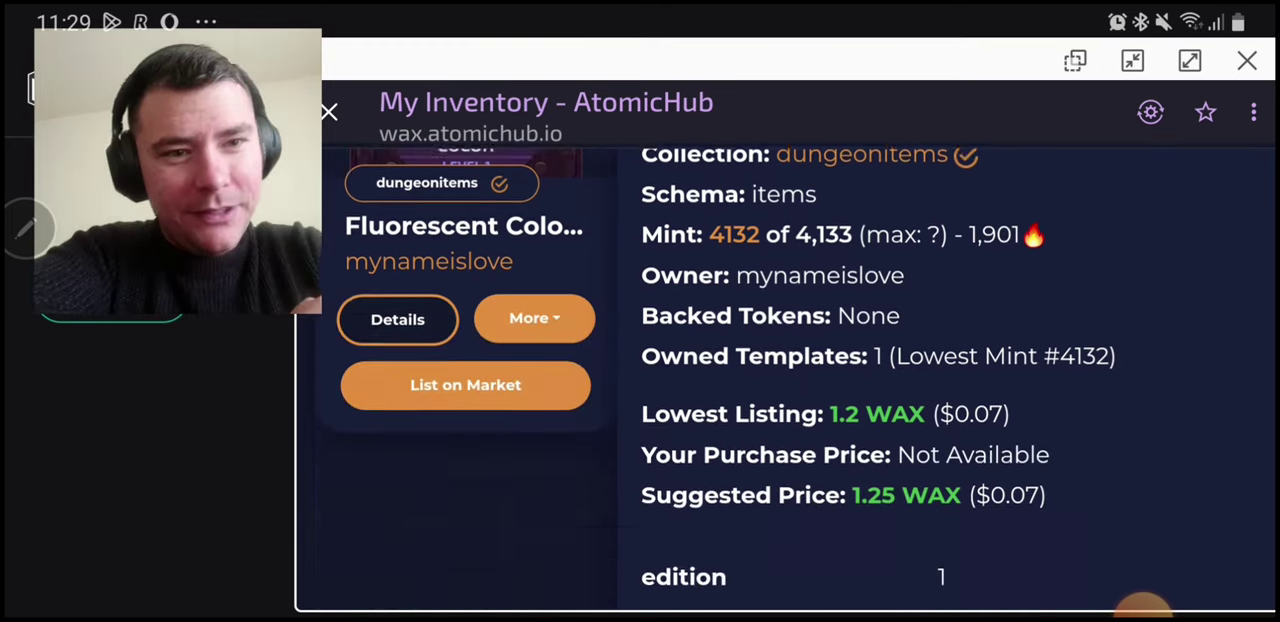
{"action": "scroll", "coordinate": [788, 430], "scroll_direction": "down", "scroll_amount": 10}
{"action": "scroll", "coordinate": [788, 430], "scroll_direction": "down", "scroll_amount": 3}
{"action": "scroll", "coordinate": [788, 430], "scroll_direction": "down", "scroll_amount": 4}
{"action": "scroll", "coordinate": [788, 430], "scroll_direction": "down", "scroll_amount": 1}
{"action": "scroll", "coordinate": [788, 430], "scroll_direction": "up", "scroll_amount": 4}
Open the #15 Top With Sequins – Level 1 NFT page to read its prices.
{"action": "left_click", "coordinate": [788, 400]}
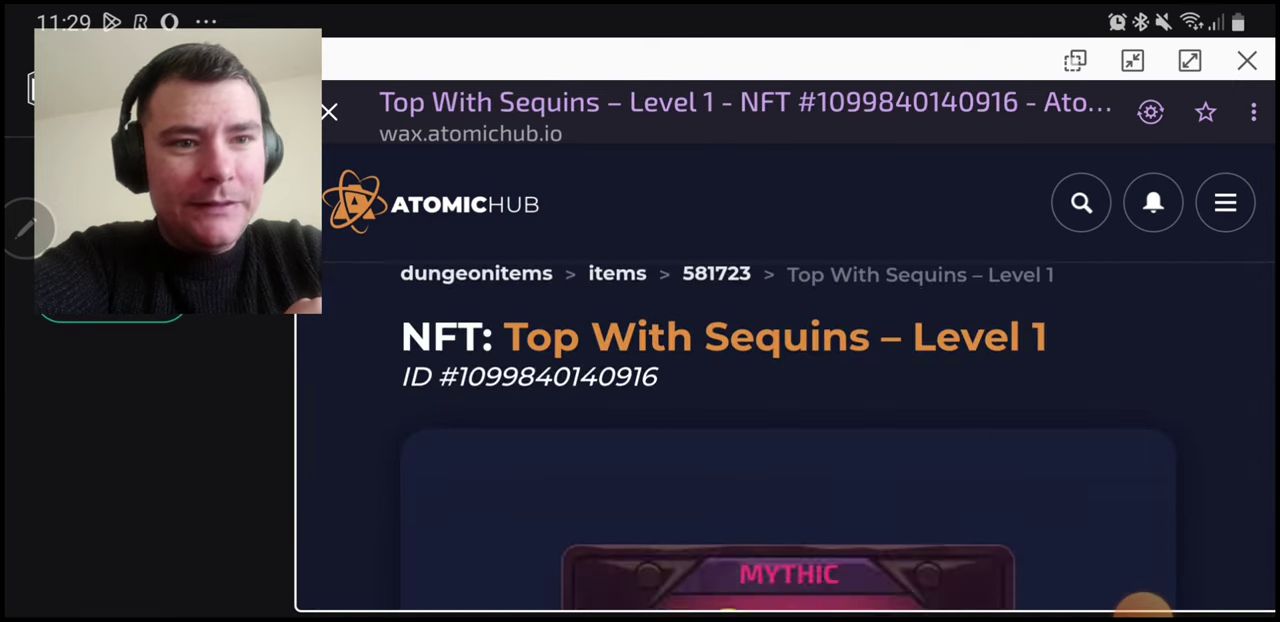
{"action": "scroll", "coordinate": [788, 430], "scroll_direction": "down", "scroll_amount": 4}
{"action": "scroll", "coordinate": [788, 430], "scroll_direction": "down", "scroll_amount": 5}
{"action": "scroll", "coordinate": [788, 430], "scroll_direction": "down", "scroll_amount": 5}
{"action": "scroll", "coordinate": [788, 430], "scroll_direction": "down", "scroll_amount": 5}
{"action": "scroll", "coordinate": [788, 430], "scroll_direction": "down", "scroll_amount": 4}
{"action": "scroll", "coordinate": [788, 430], "scroll_direction": "down", "scroll_amount": 5}
{"action": "scroll", "coordinate": [788, 430], "scroll_direction": "down", "scroll_amount": 2}
{"action": "scroll", "coordinate": [788, 430], "scroll_direction": "down", "scroll_amount": 5}
{"action": "scroll", "coordinate": [788, 430], "scroll_direction": "down", "scroll_amount": 4}
{"action": "scroll", "coordinate": [788, 430], "scroll_direction": "down", "scroll_amount": 4}
{"action": "scroll", "coordinate": [788, 430], "scroll_direction": "down", "scroll_amount": 3}
{"action": "scroll", "coordinate": [788, 430], "scroll_direction": "down", "scroll_amount": 4}
{"action": "scroll", "coordinate": [788, 430], "scroll_direction": "down", "scroll_amount": 4}
{"action": "scroll", "coordinate": [788, 430], "scroll_direction": "up", "scroll_amount": 3}
{"action": "scroll", "coordinate": [788, 430], "scroll_direction": "up", "scroll_amount": 2}
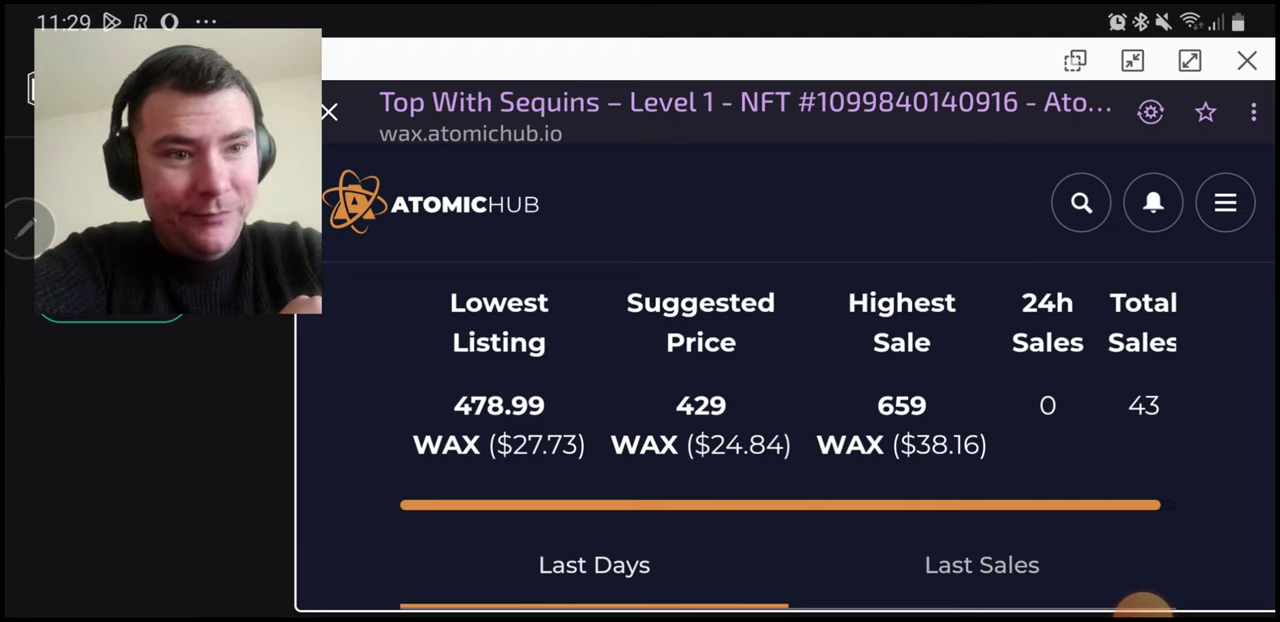
{"action": "scroll", "coordinate": [788, 430], "scroll_direction": "up", "scroll_amount": 8}
{"action": "scroll", "coordinate": [788, 430], "scroll_direction": "up", "scroll_amount": 5}
{"action": "scroll", "coordinate": [788, 430], "scroll_direction": "up", "scroll_amount": 5}
{"action": "scroll", "coordinate": [788, 430], "scroll_direction": "up", "scroll_amount": 6}
{"action": "scroll", "coordinate": [788, 430], "scroll_direction": "up", "scroll_amount": 6}
{"action": "scroll", "coordinate": [788, 430], "scroll_direction": "up", "scroll_amount": 6}
{"action": "scroll", "coordinate": [788, 430], "scroll_direction": "up", "scroll_amount": 4}
{"action": "scroll", "coordinate": [788, 430], "scroll_direction": "up", "scroll_amount": 5}
{"action": "scroll", "coordinate": [788, 430], "scroll_direction": "up", "scroll_amount": 5}
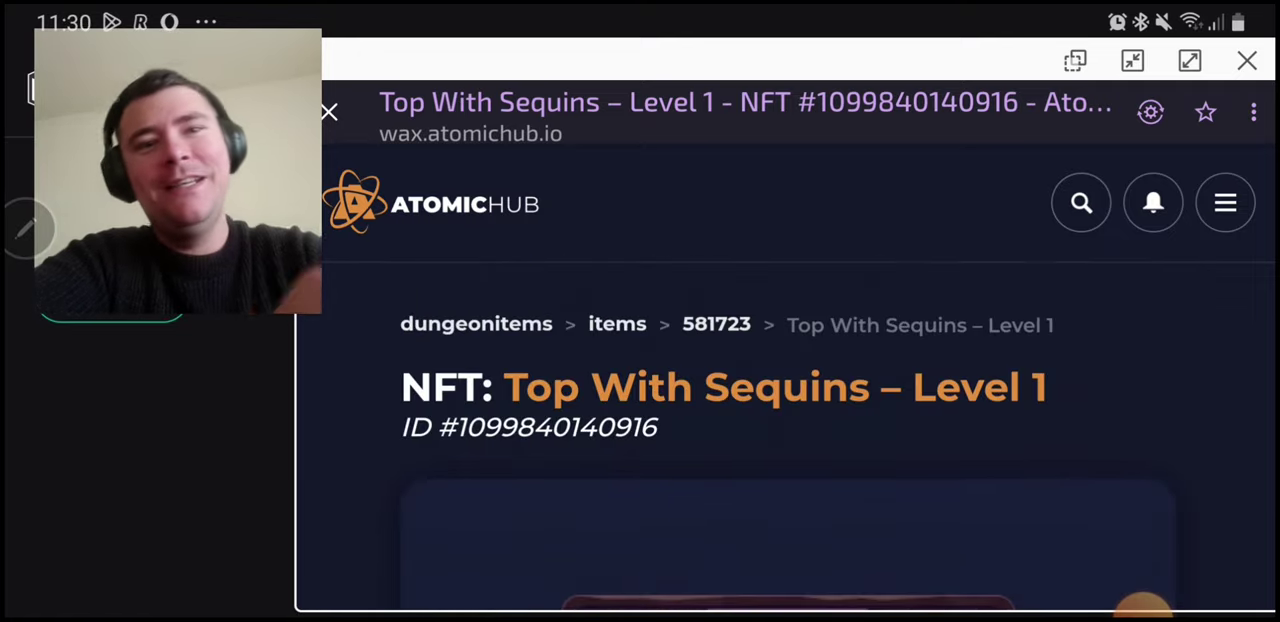